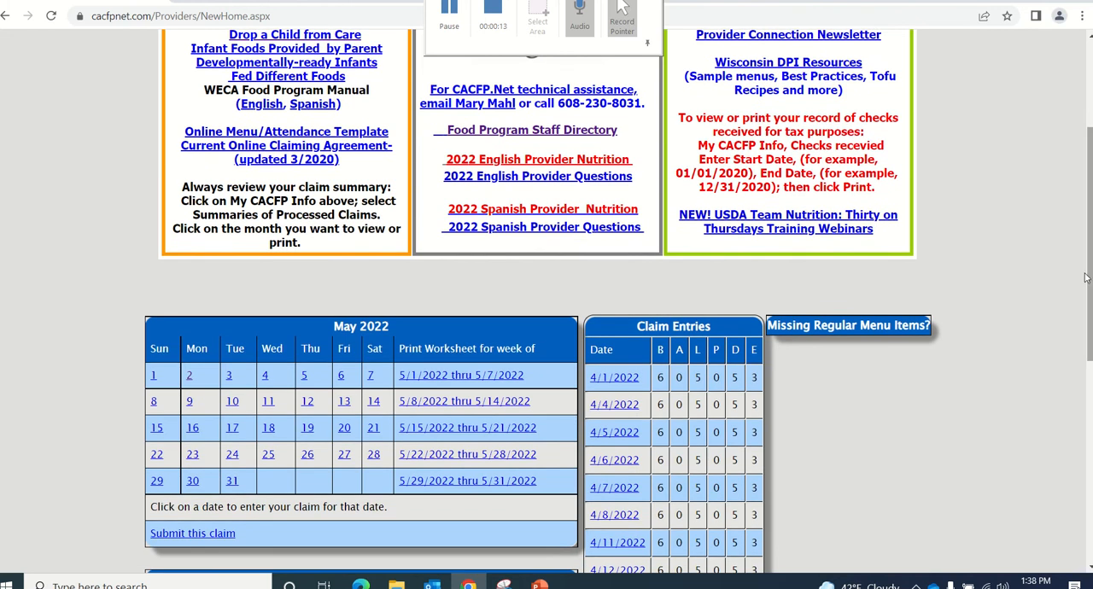
# Open the May 2, 2022 claim and review its attendance list for children who require an enrollment form
pyautogui.click(190, 379)
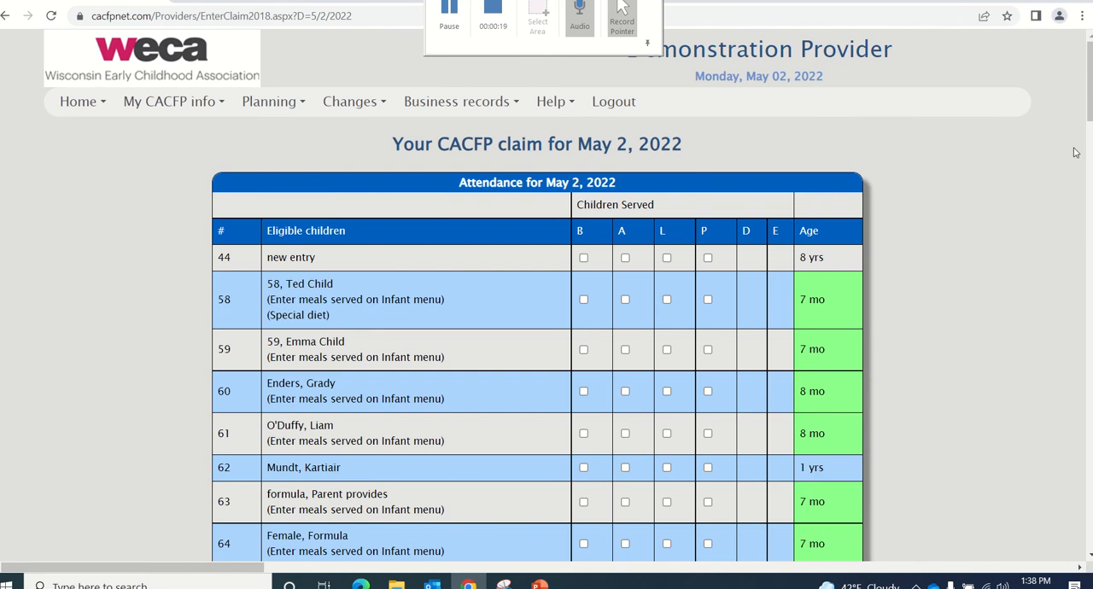
pyautogui.moveTo(1089, 120); pyautogui.dragTo(1089, 300)
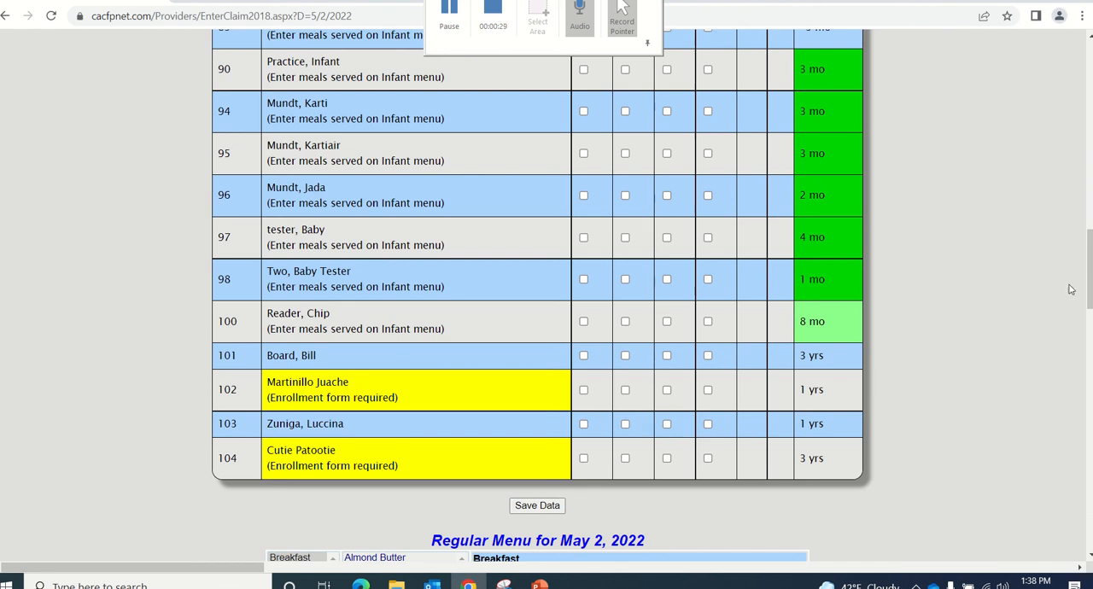
pyautogui.moveTo(1091, 295); pyautogui.dragTo(1054, 29)
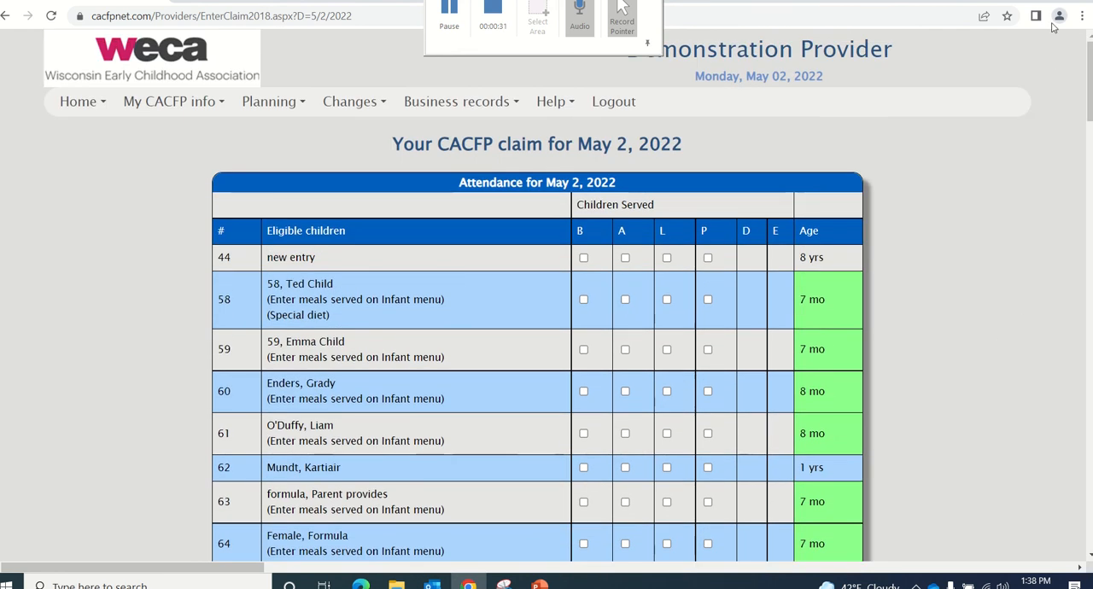
# Open the provider's children records and select the last listed child marked as needing a signed enrollment form
pyautogui.click(166, 105)
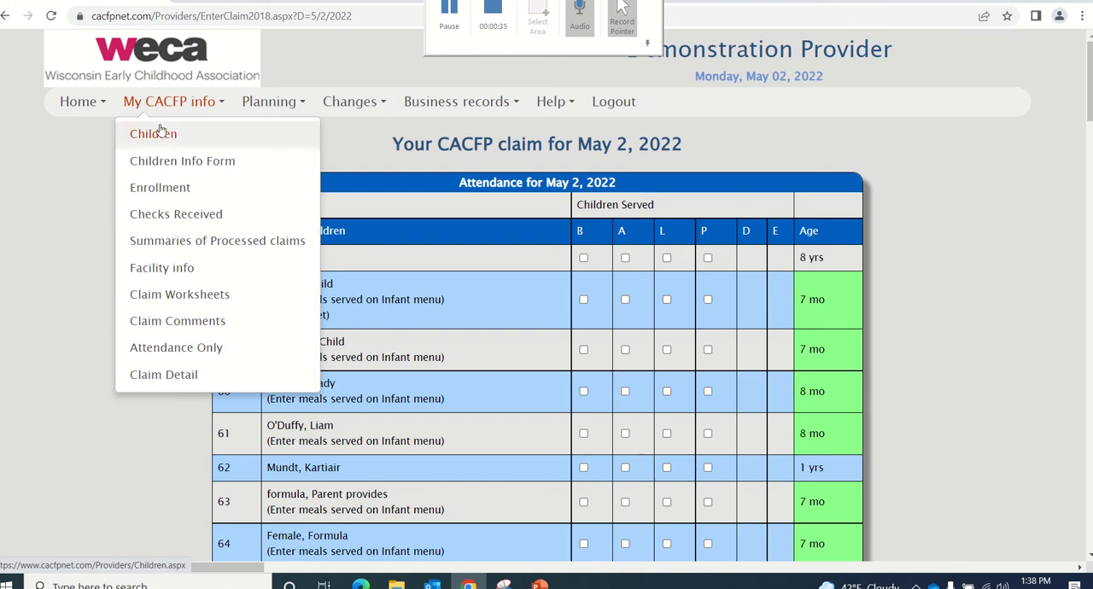
pyautogui.click(160, 134)
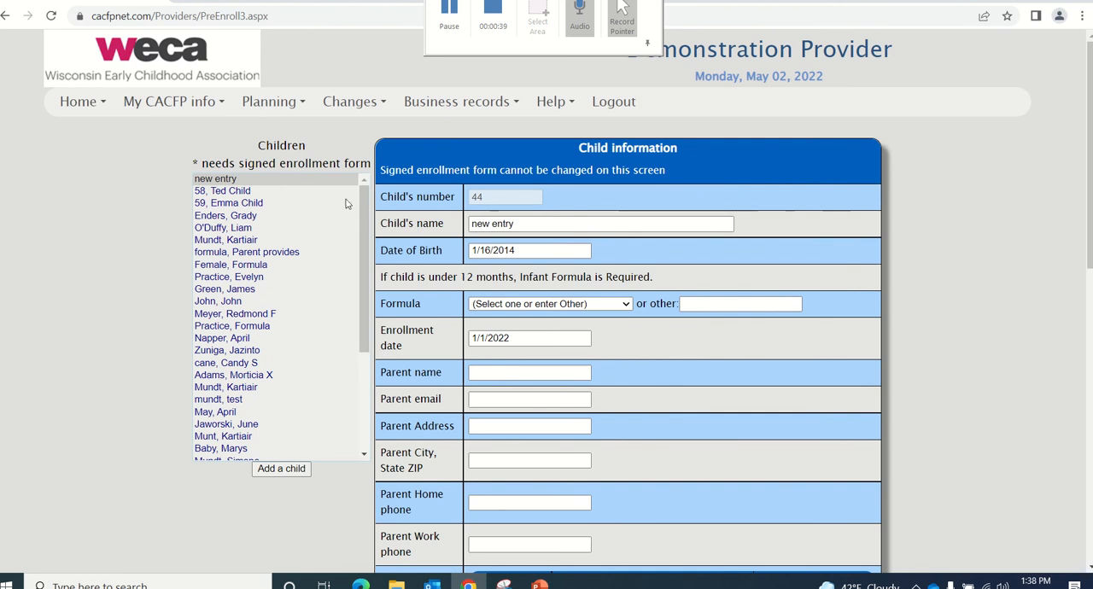
pyautogui.moveTo(361, 213); pyautogui.dragTo(361, 327)
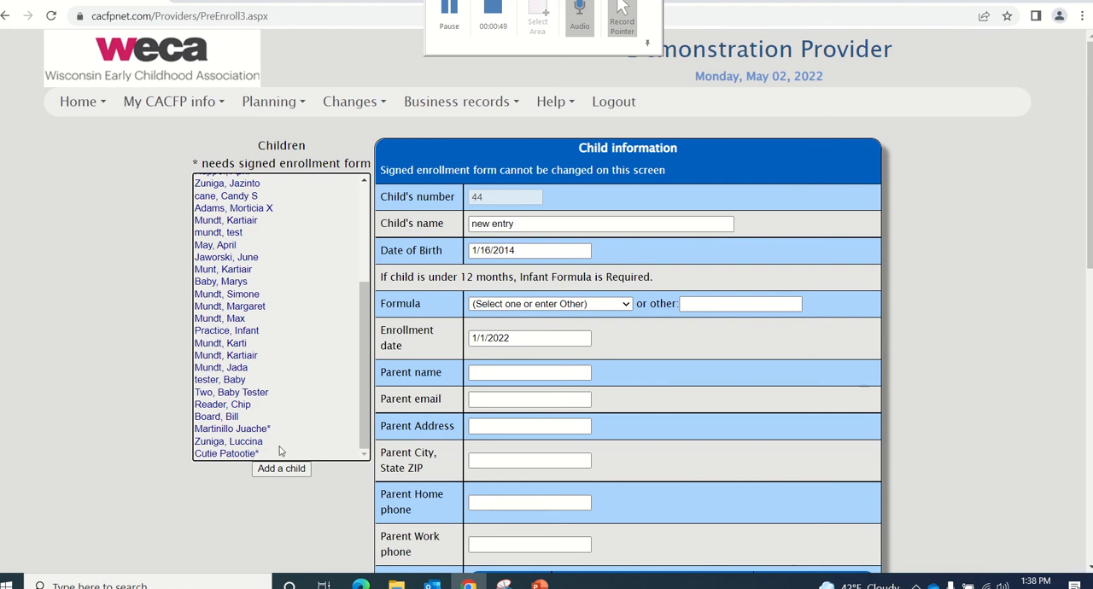
pyautogui.click(215, 456)
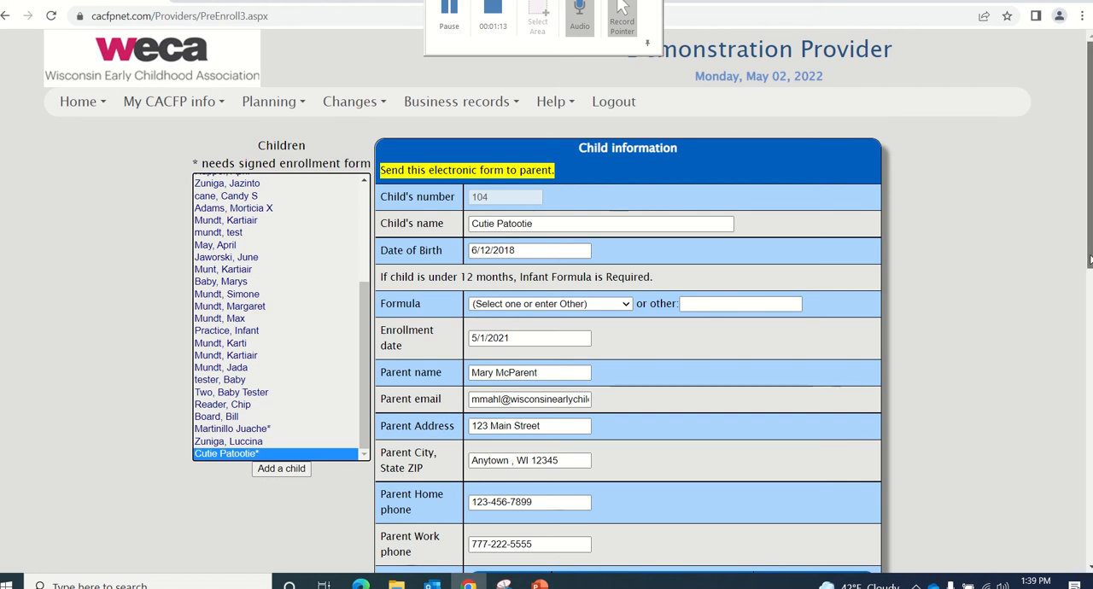
# Add Thursday and Friday to the selected child's days in care
pyautogui.moveTo(1090, 260); pyautogui.dragTo(1089, 384)
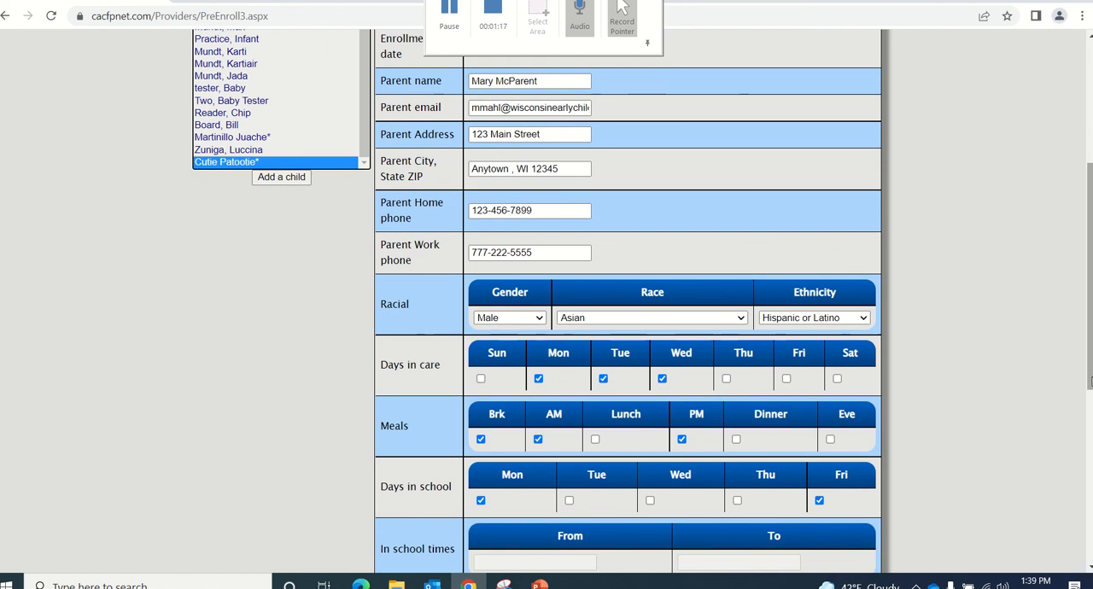
pyautogui.click(727, 379)
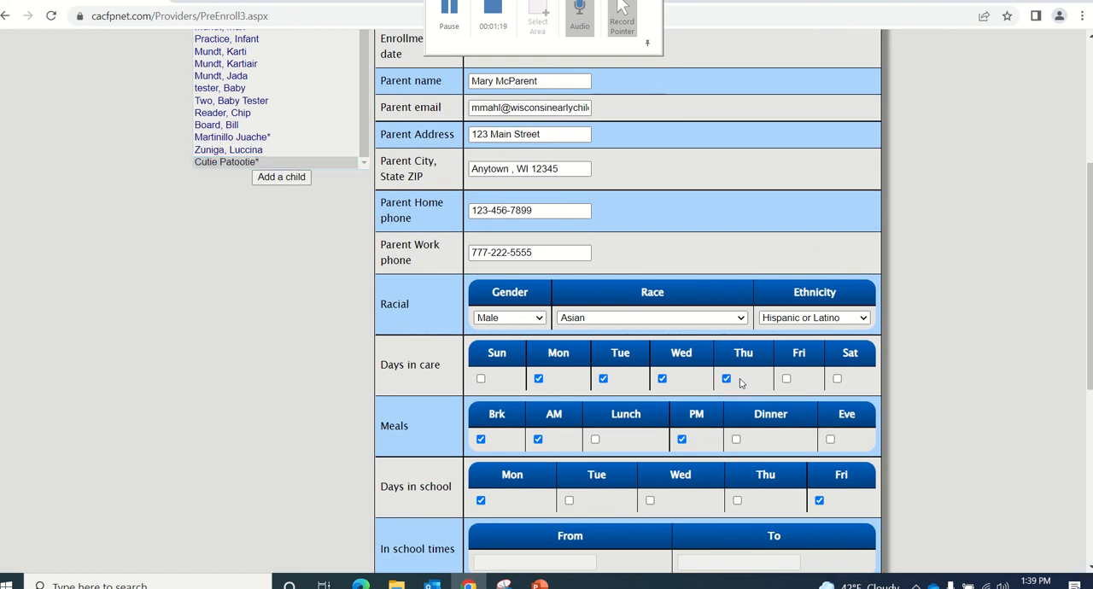
pyautogui.click(786, 379)
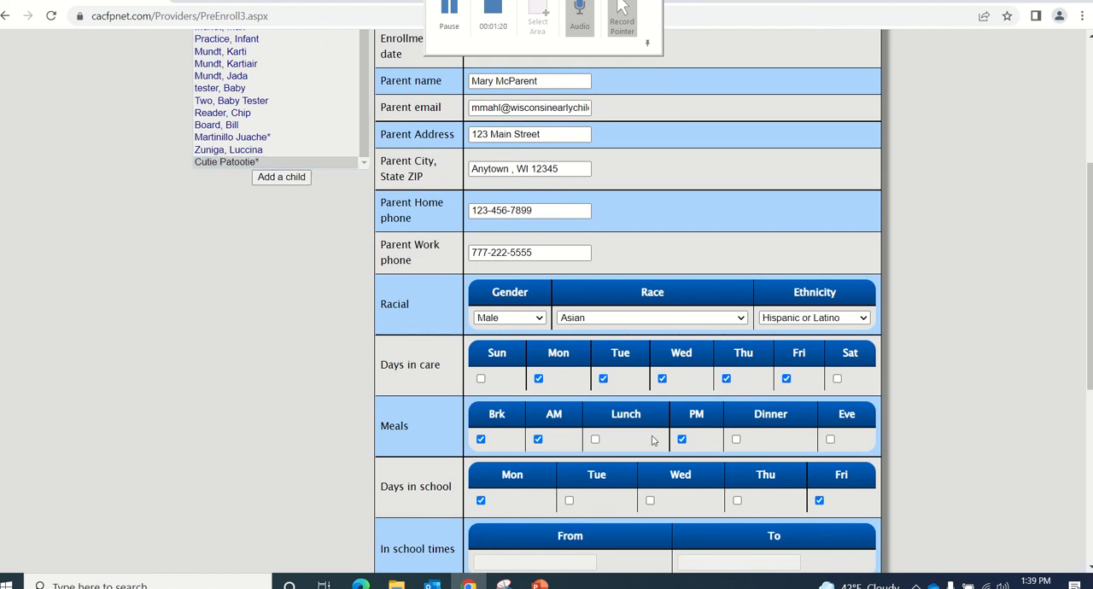
# Replace the PM meal with Lunch in the child's meals and add Tuesday to the days in school
pyautogui.click(595, 440)
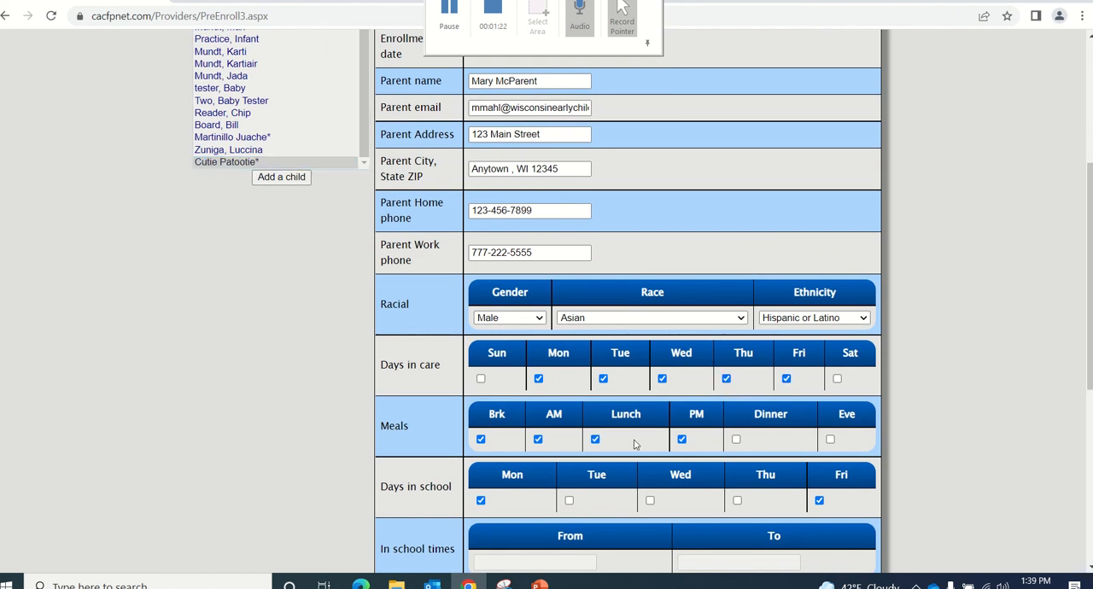
pyautogui.click(682, 439)
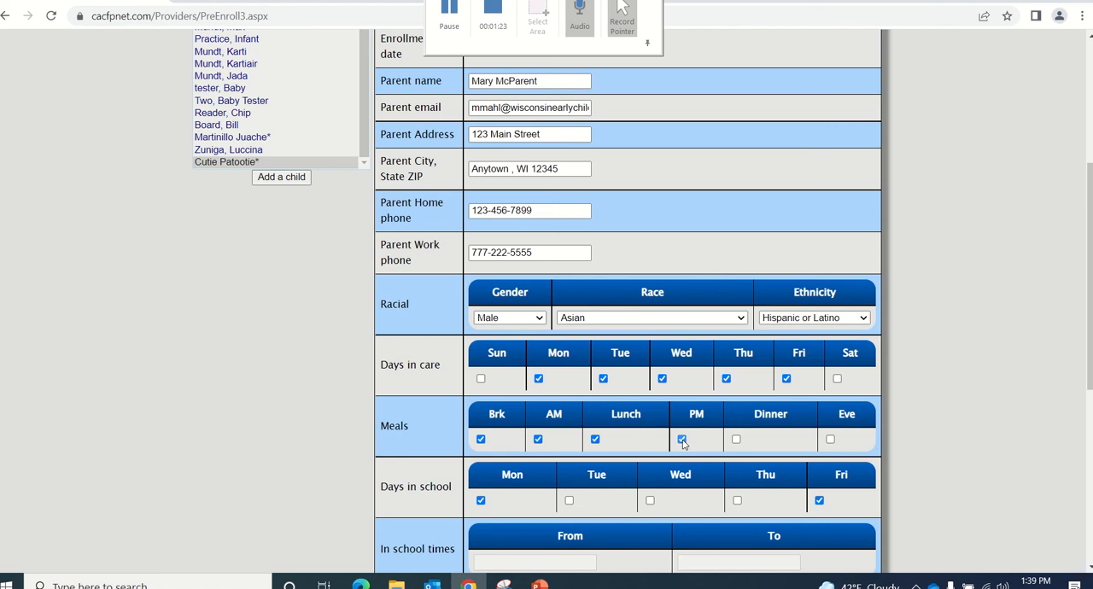
pyautogui.click(570, 501)
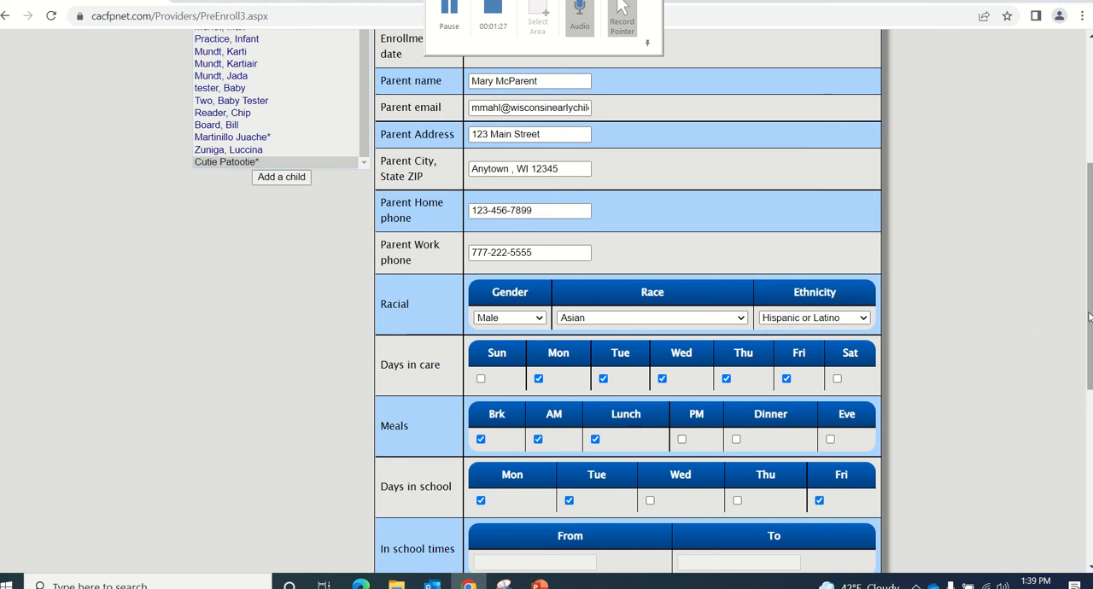
# Send the child's completed electronic enrollment form to the parent for signature
pyautogui.moveTo(1088, 317); pyautogui.dragTo(1089, 441)
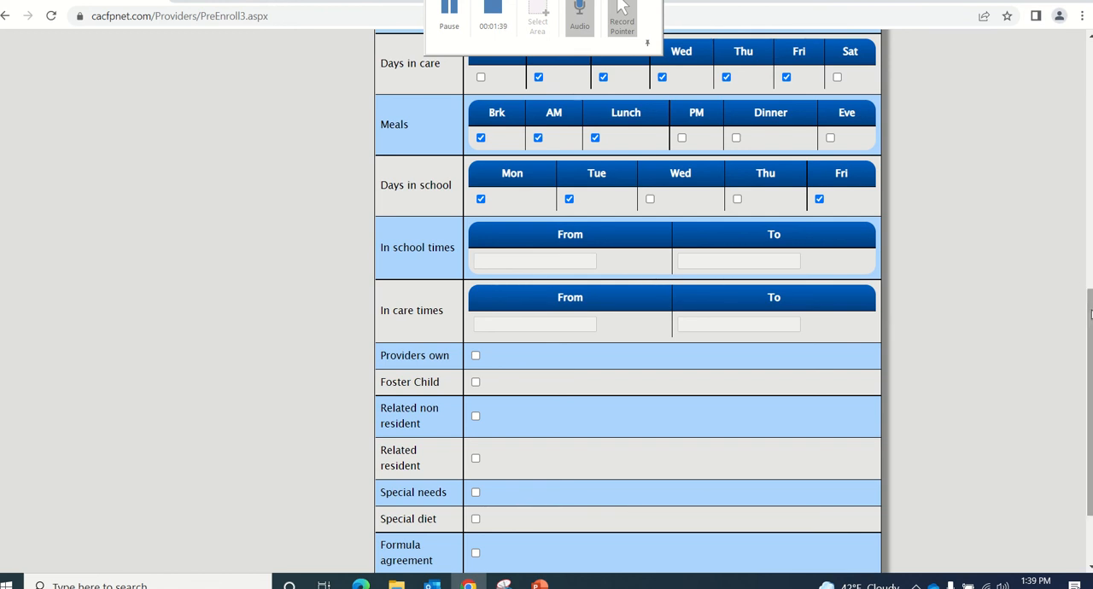
pyautogui.moveTo(1090, 314); pyautogui.dragTo(1089, 363)
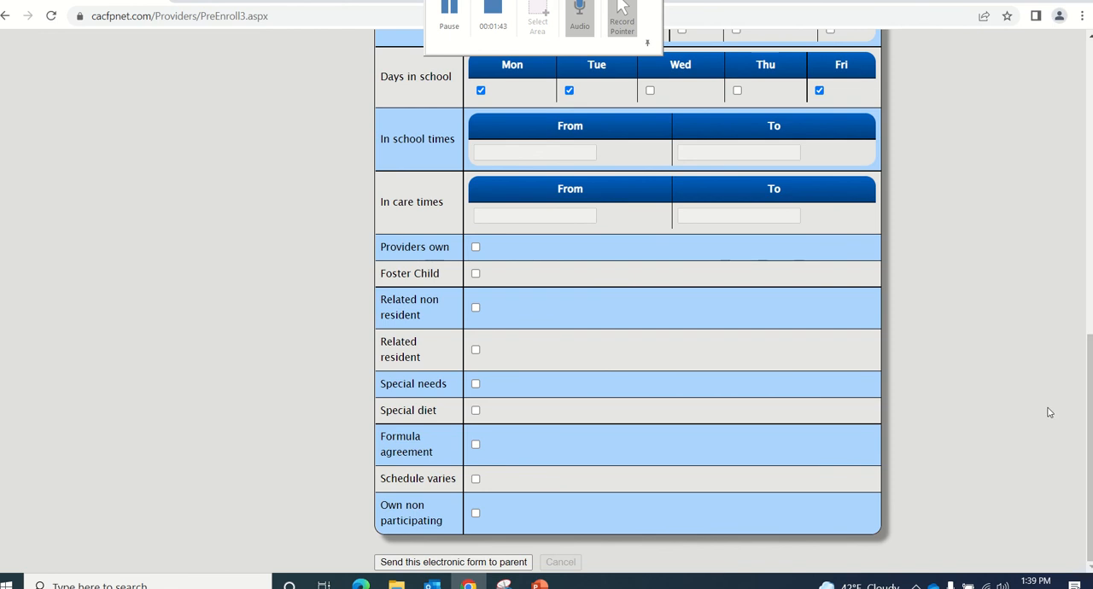
pyautogui.click(495, 565)
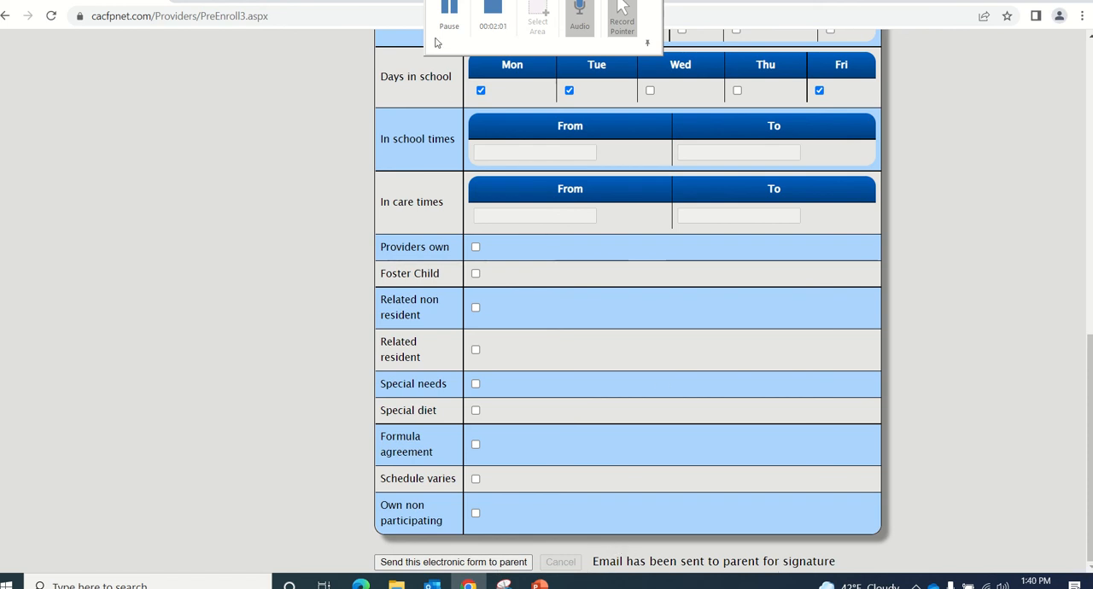
# Switch to Outlook, open the newest email requesting a CACFP Child enrollment signature, and follow its enrollment link
pyautogui.click(457, 19)
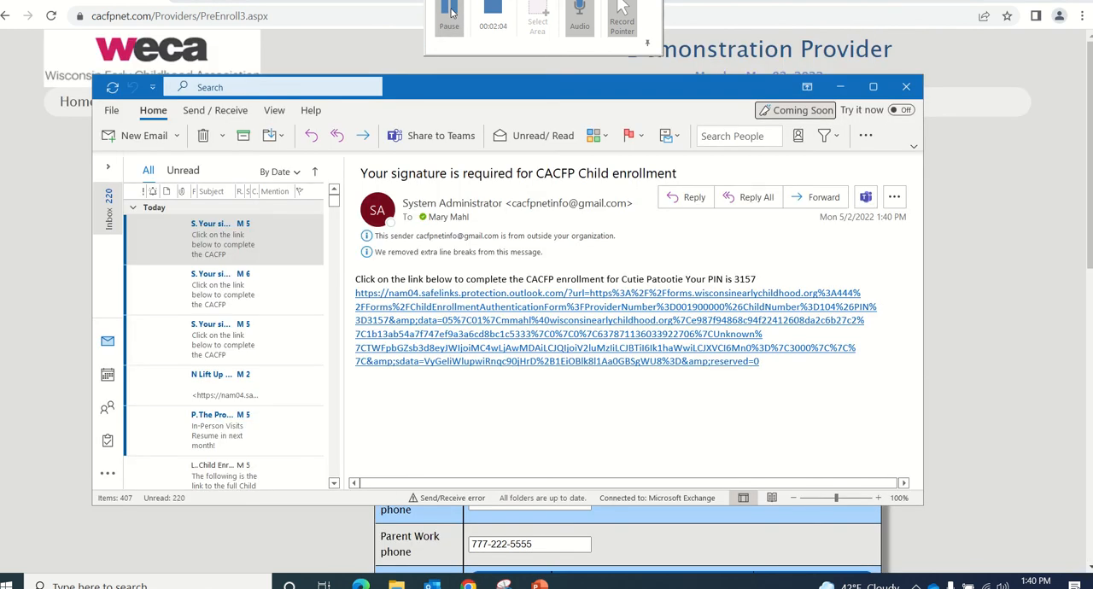
pyautogui.click(211, 243)
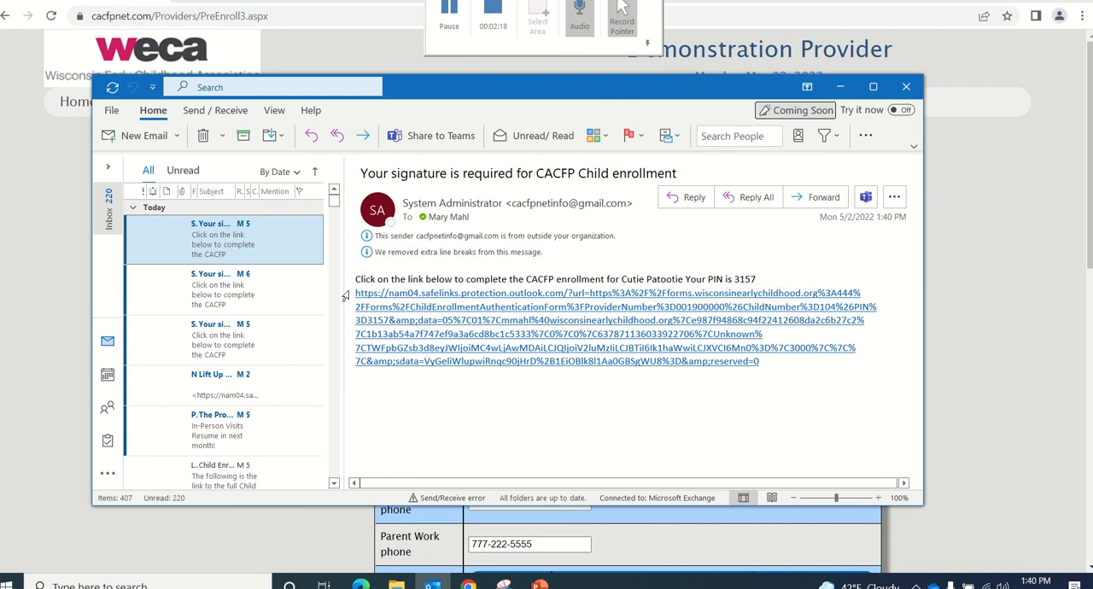
pyautogui.moveTo(354, 293); pyautogui.dragTo(791, 376)
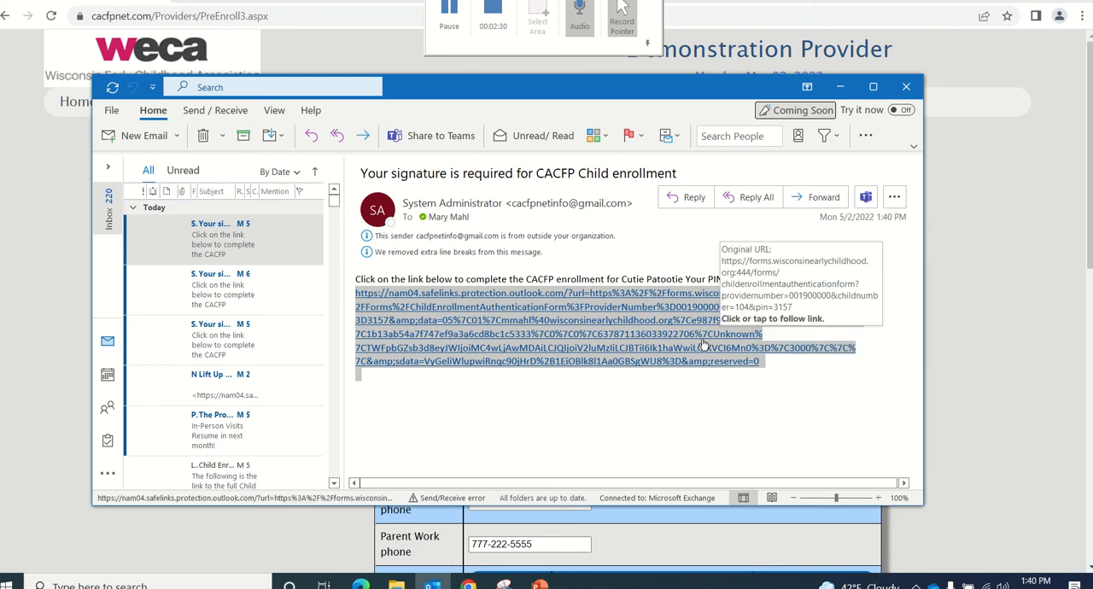
pyautogui.click(659, 326)
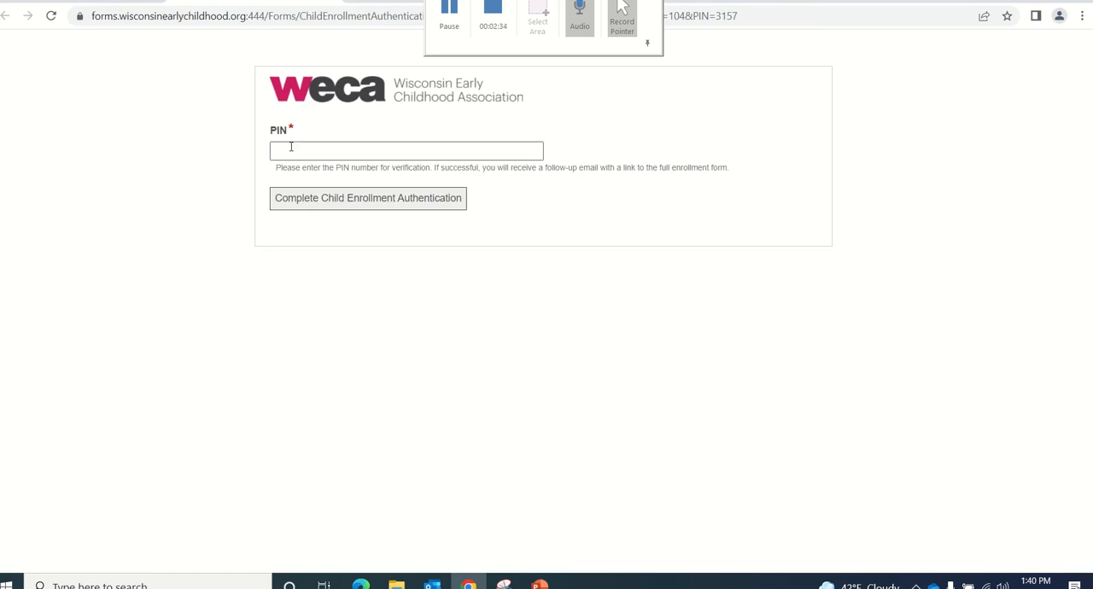
# Enter the emailed PIN in the PIN field and complete the child enrollment authentication
pyautogui.click(290, 150)
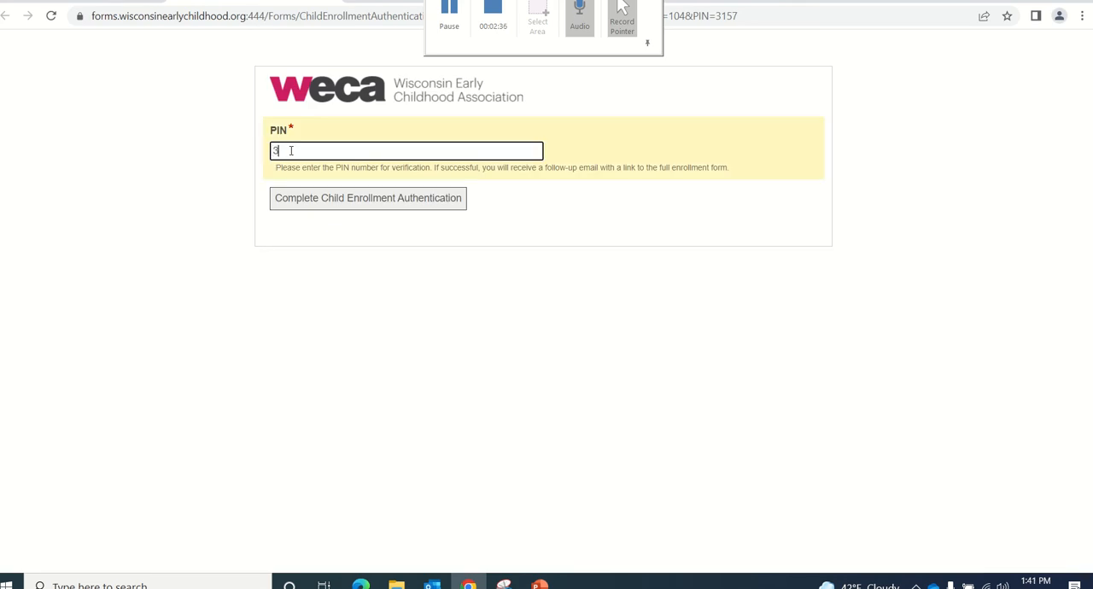
pyautogui.click(318, 200)
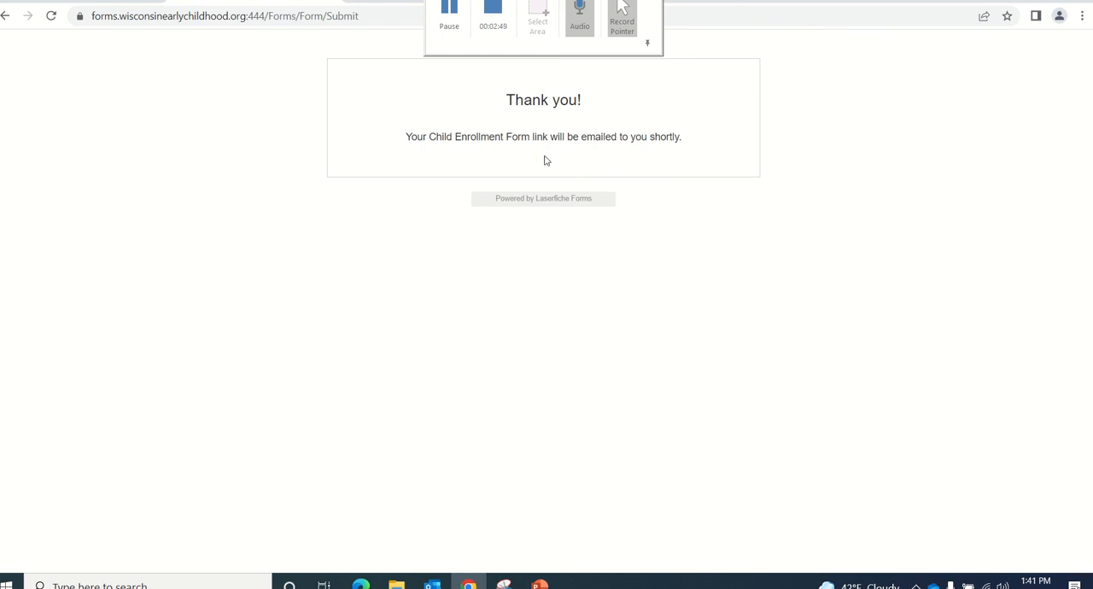
# Return to Outlook, open the Child Enrollment Form Link email, and follow its link to the full form
pyautogui.click(449, 13)
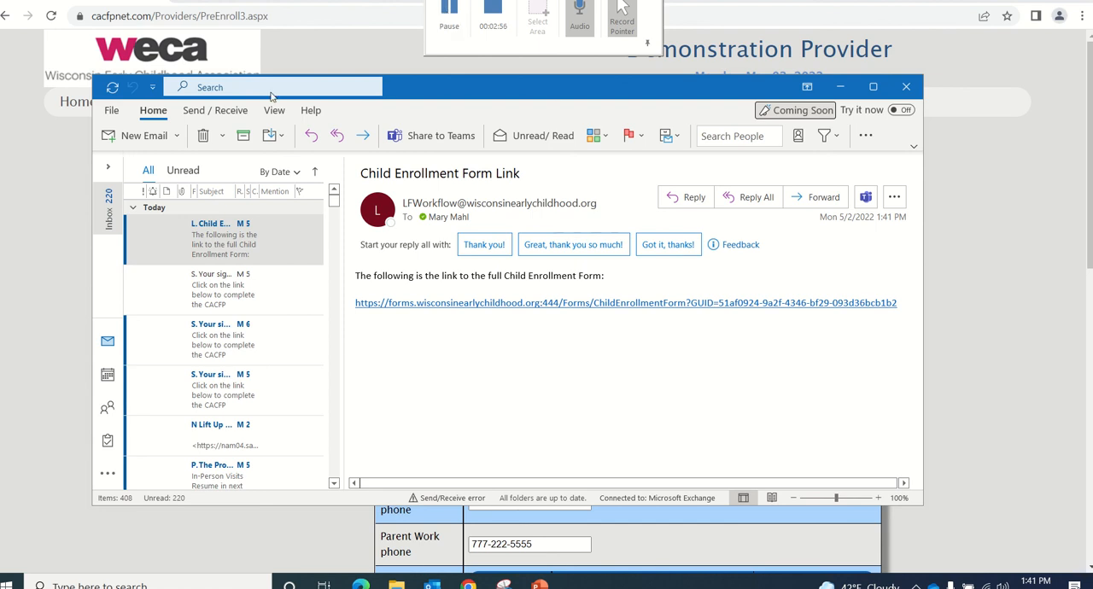
pyautogui.click(202, 250)
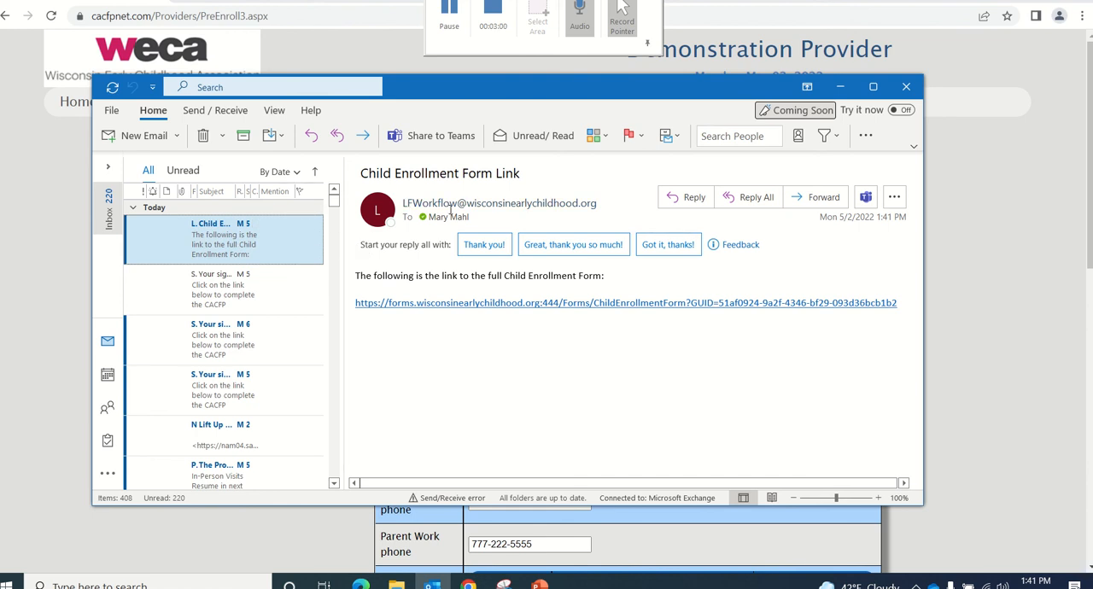
pyautogui.click(449, 304)
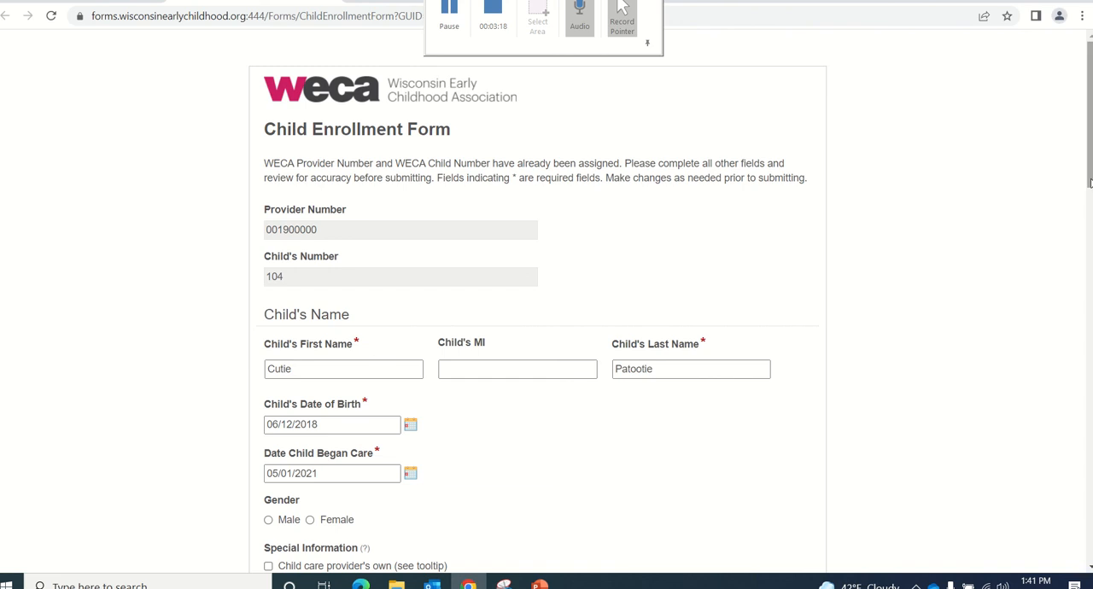
# Set the child's gender to Female, and check and clear the child care provider's own option under Special Information
pyautogui.moveTo(1090, 182); pyautogui.dragTo(1090, 260)
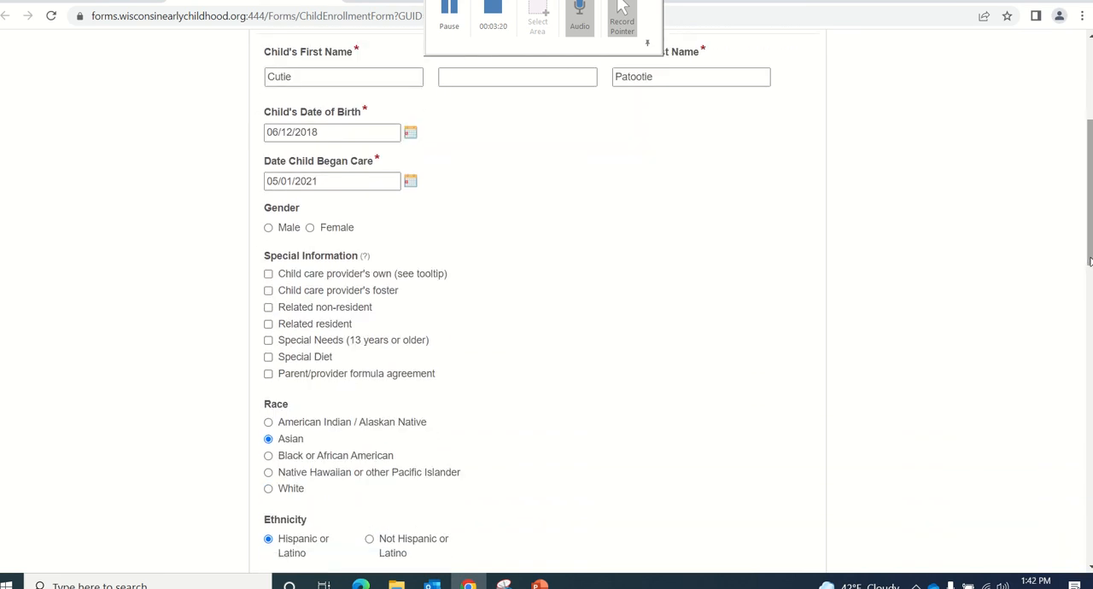
pyautogui.click(310, 228)
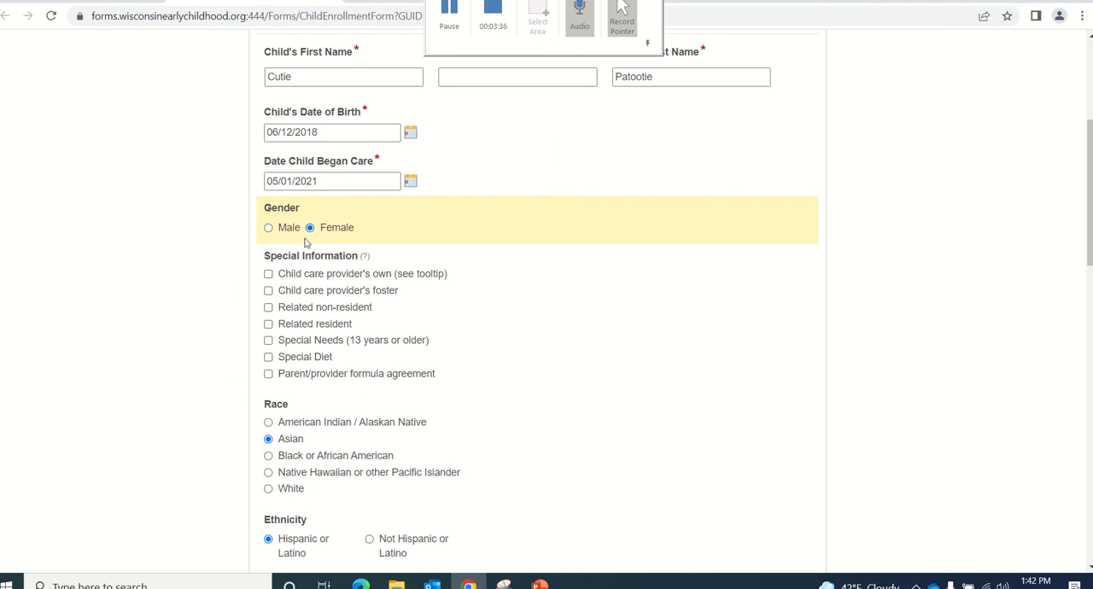
pyautogui.click(268, 274)
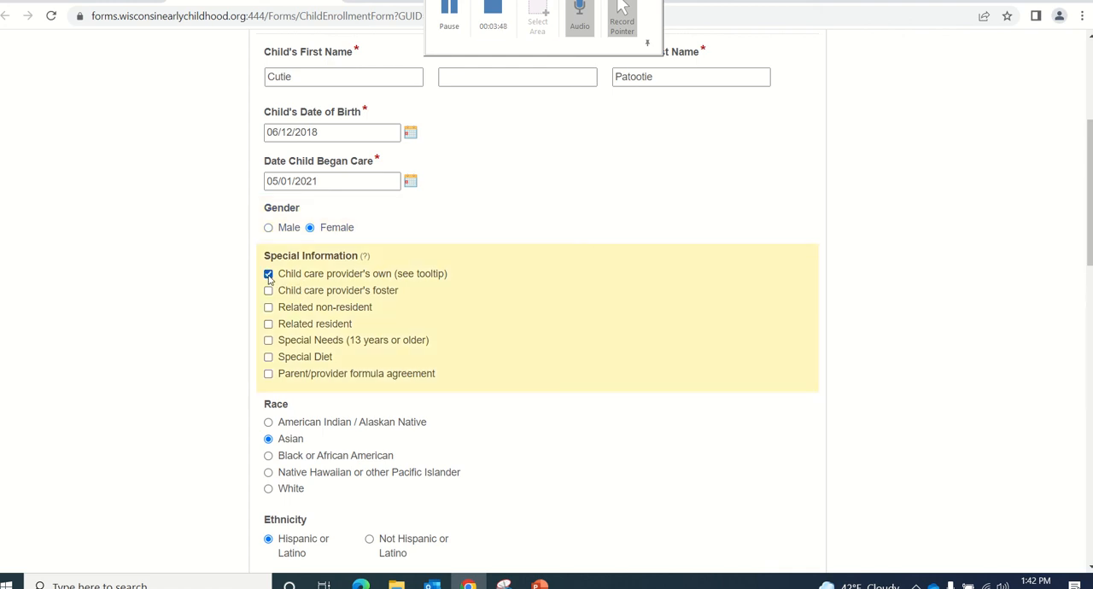
pyautogui.click(268, 274)
# Remove Thursday and Friday from the days in care and add PM Snack to the meals served
pyautogui.moveTo(1089, 265); pyautogui.dragTo(1088, 371)
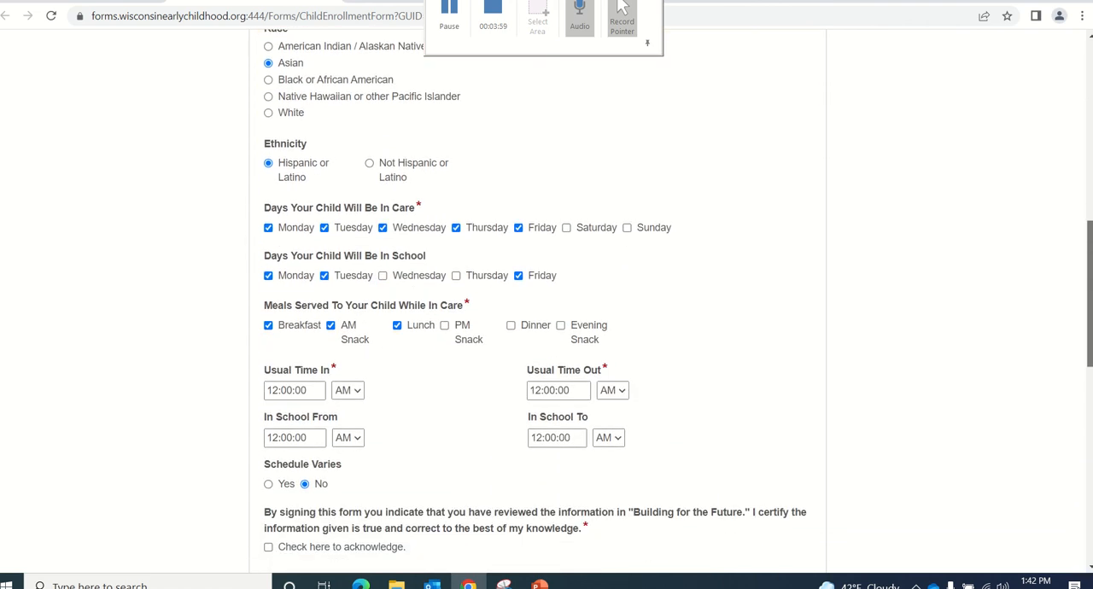
pyautogui.click(515, 230)
pyautogui.click(457, 229)
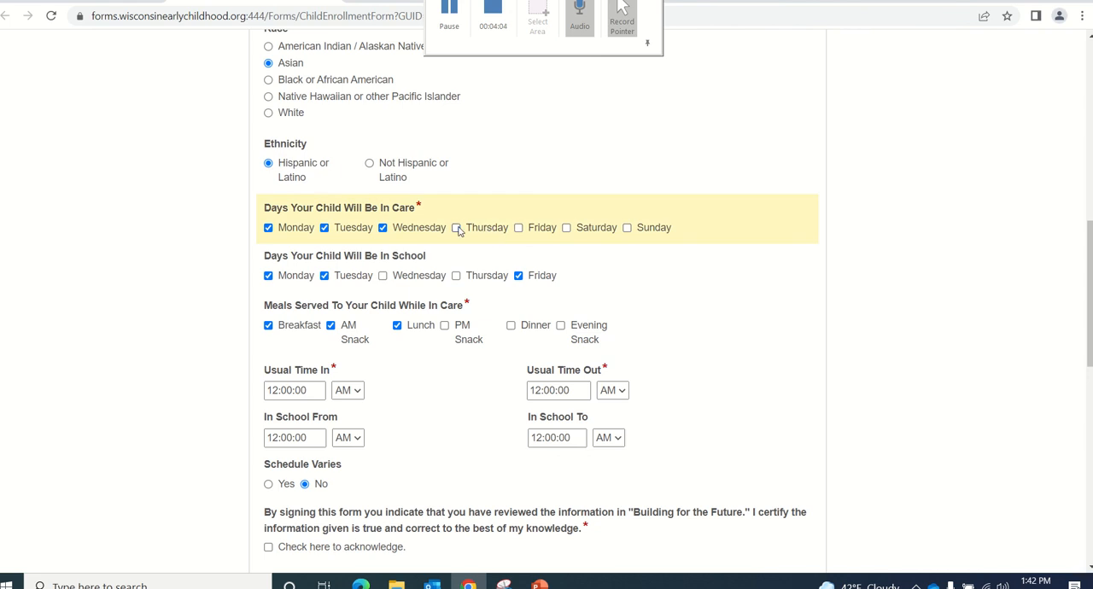
pyautogui.click(445, 327)
pyautogui.click(445, 328)
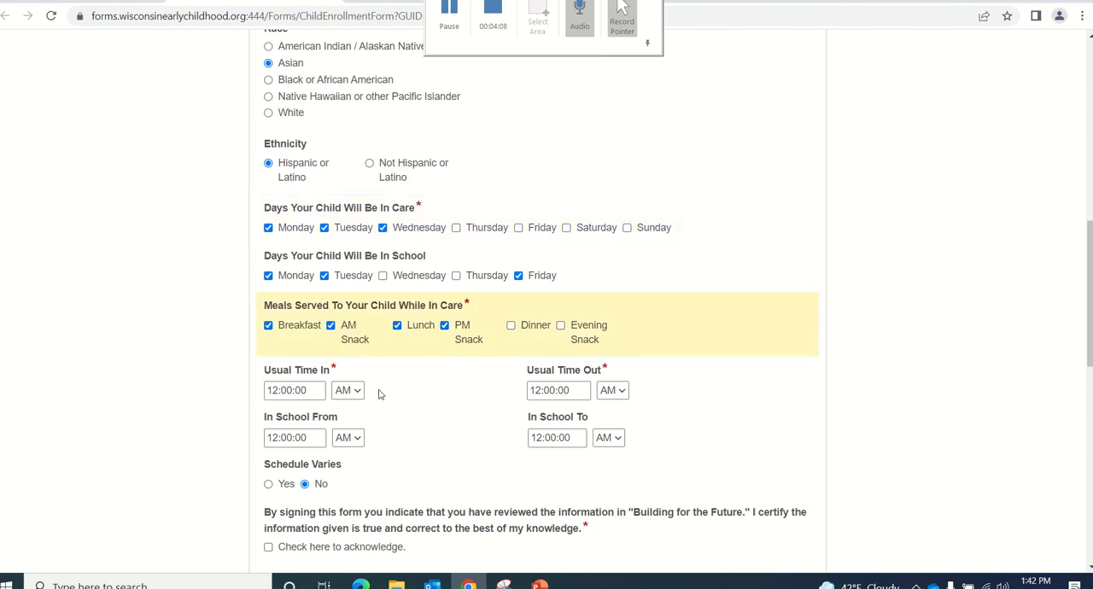
# Set the usual time in to 03:00:00 AM and the usual time out to 05:00:00 PM
pyautogui.click(307, 390)
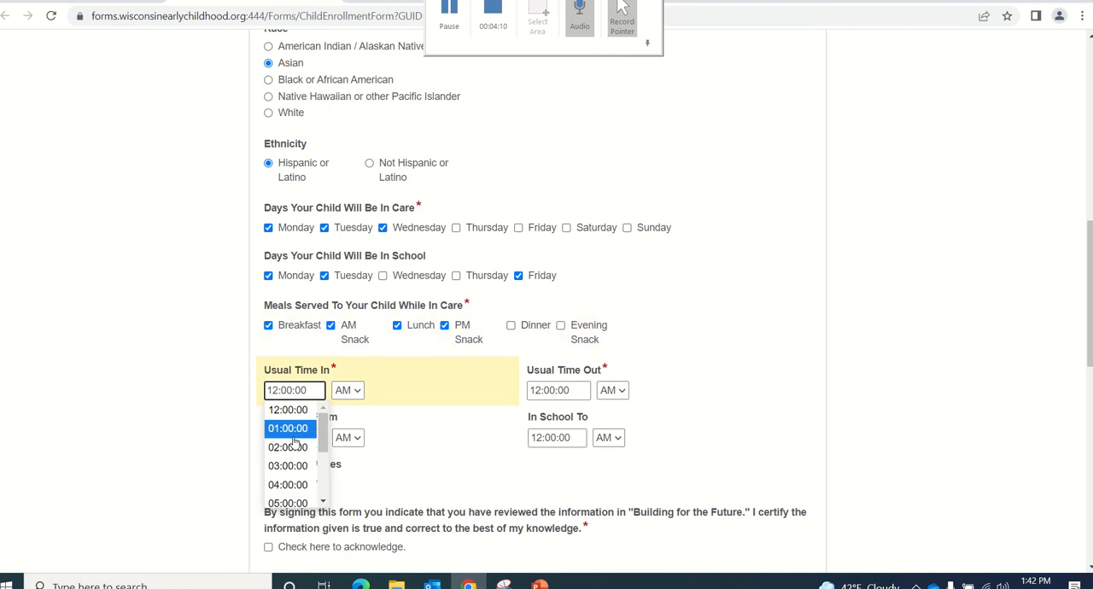
pyautogui.click(289, 467)
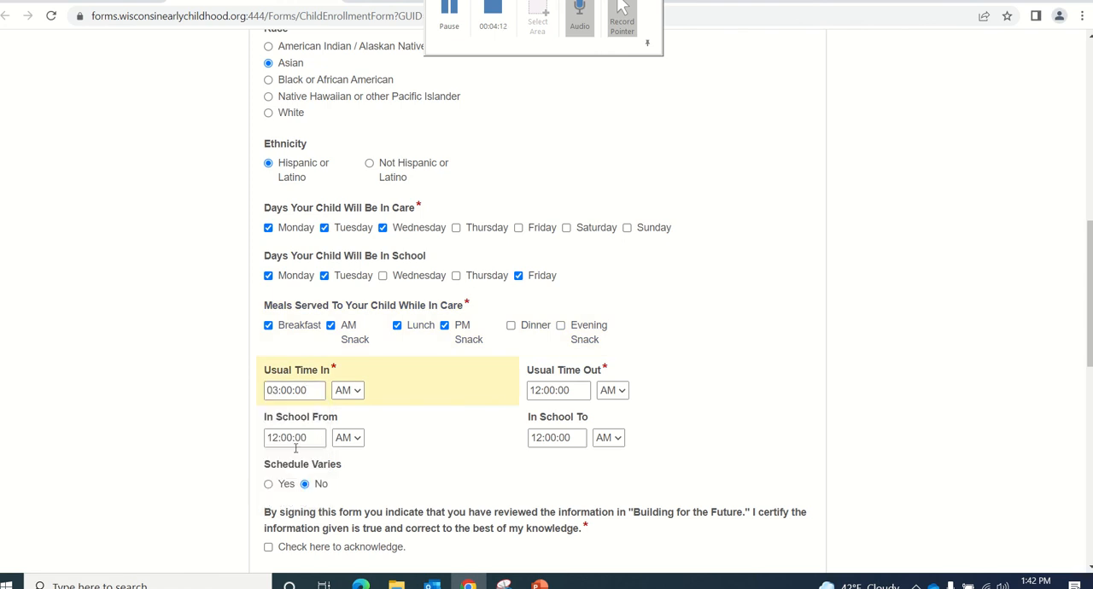
pyautogui.click(565, 392)
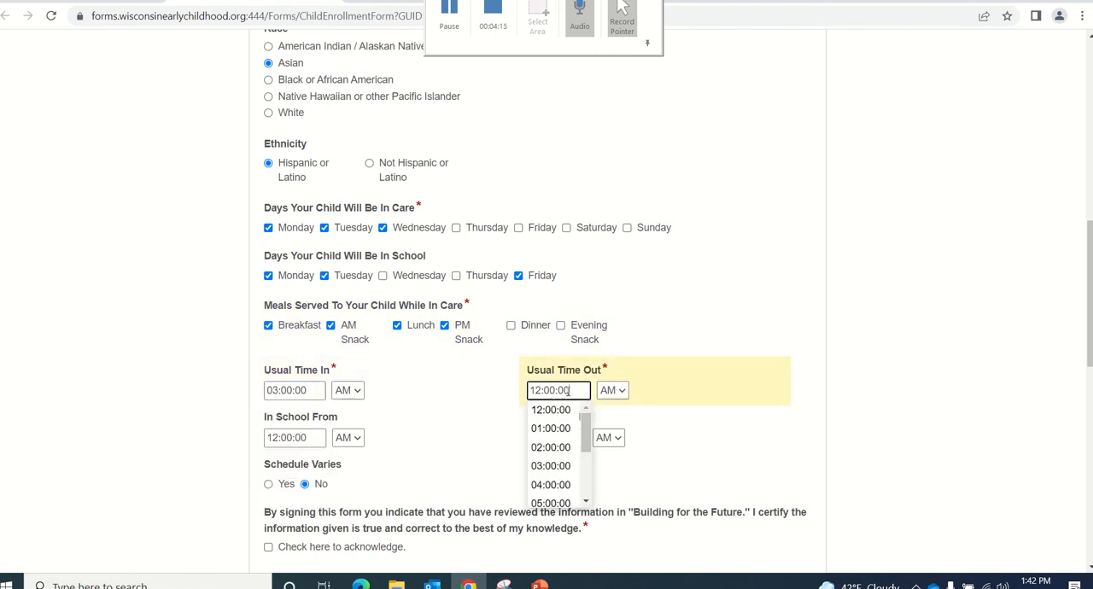
pyautogui.click(567, 503)
pyautogui.click(621, 391)
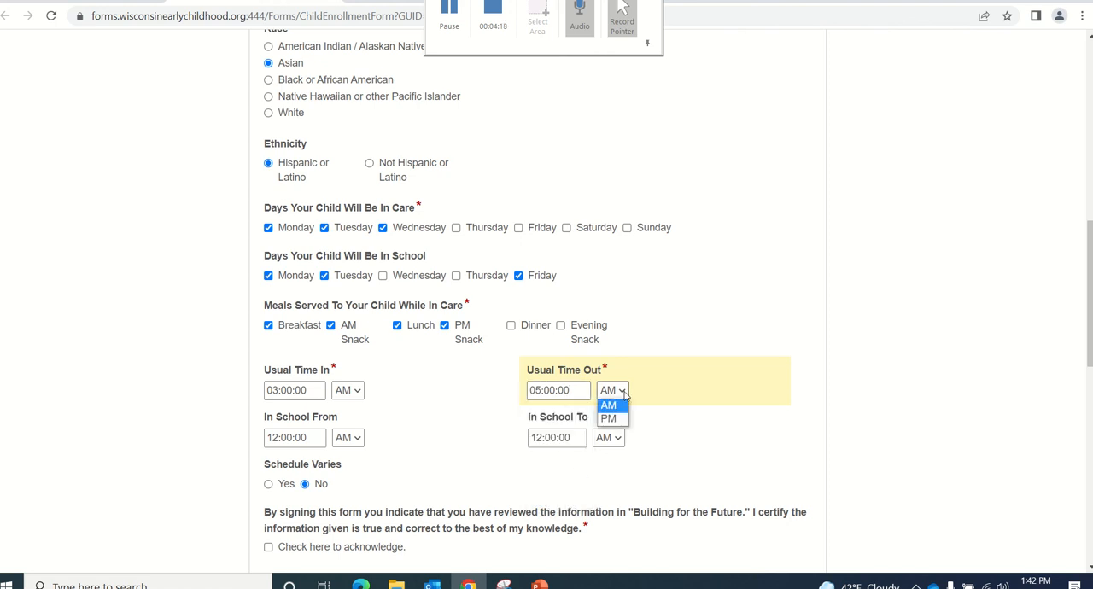
pyautogui.click(615, 423)
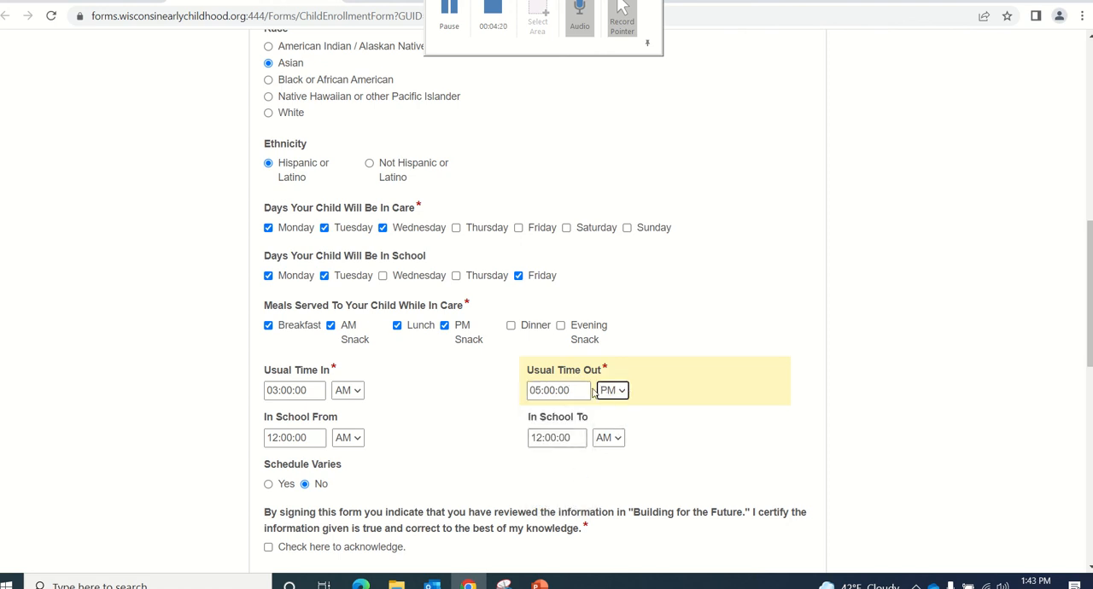
# Set the child's in-school hours from 08:00:00 AM to 04:00:00 PM
pyautogui.click(310, 440)
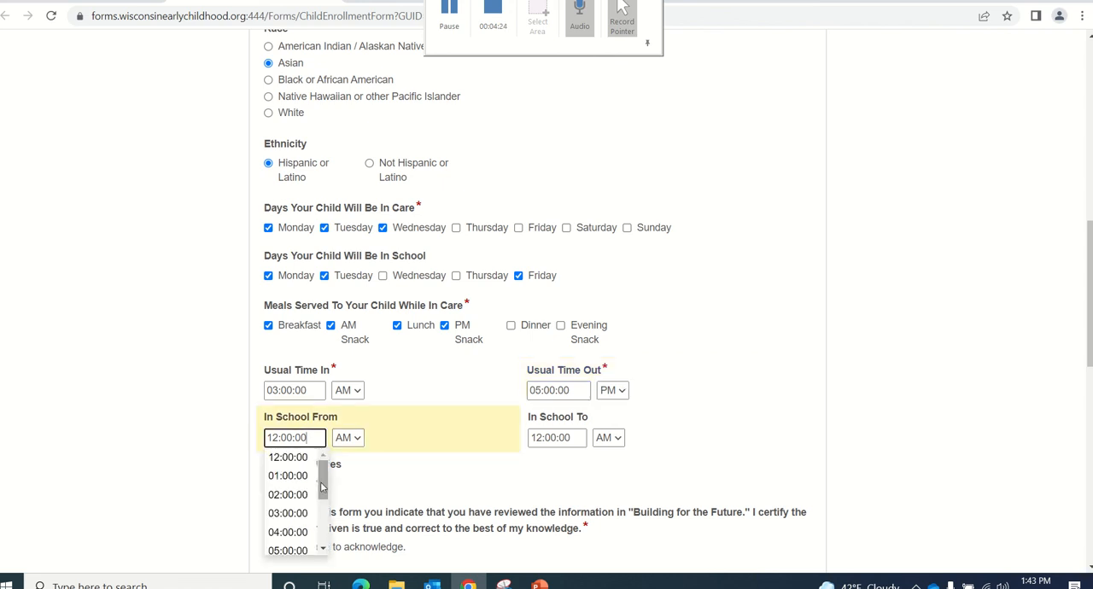
pyautogui.moveTo(323, 483); pyautogui.dragTo(323, 515)
pyautogui.click(289, 516)
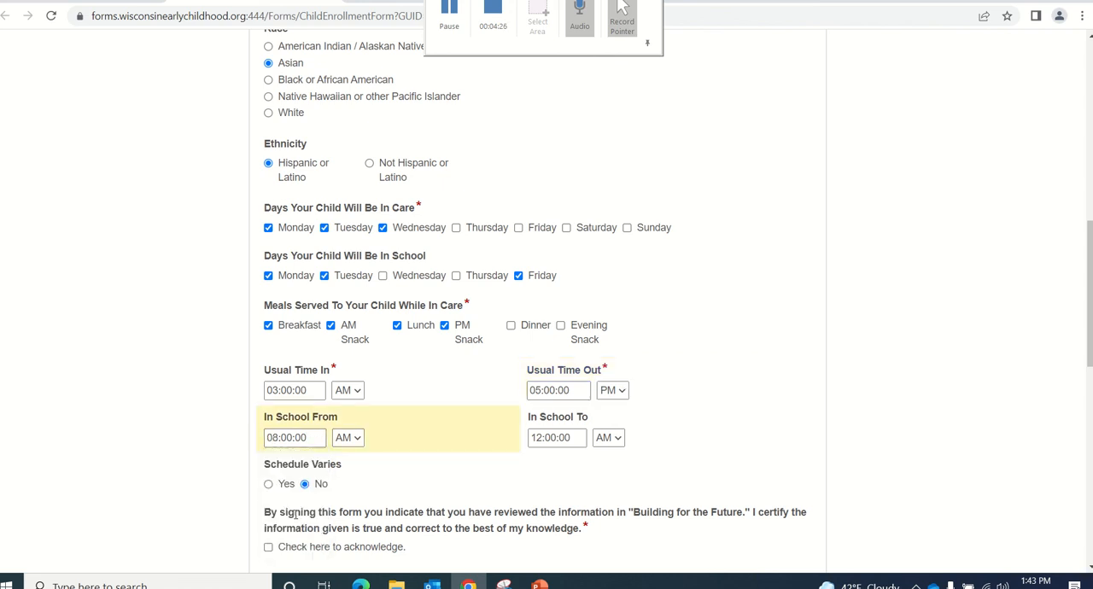
pyautogui.click(554, 437)
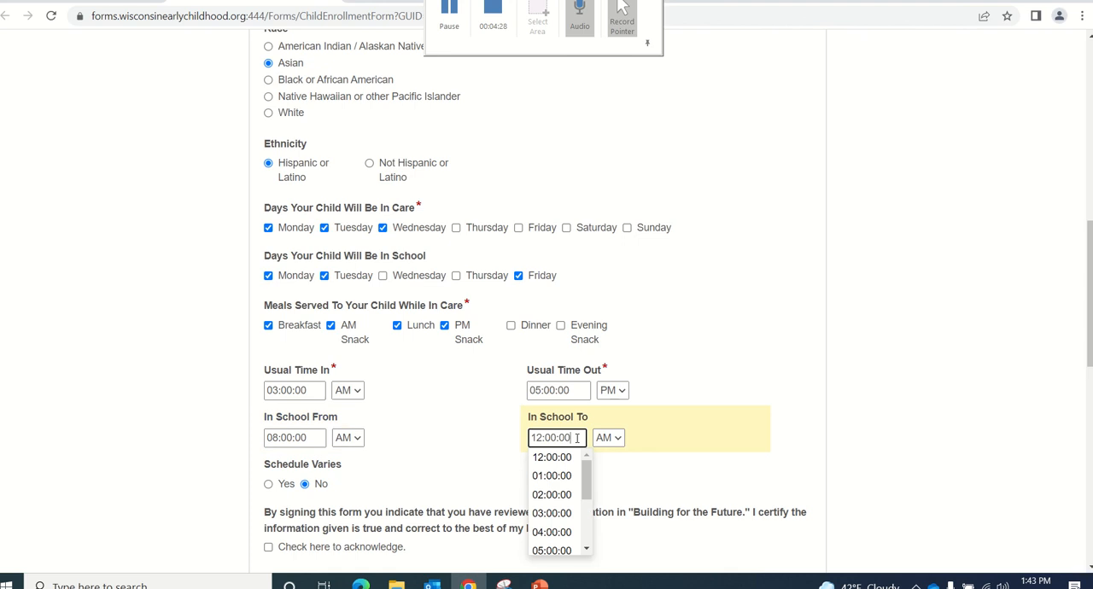
pyautogui.click(565, 531)
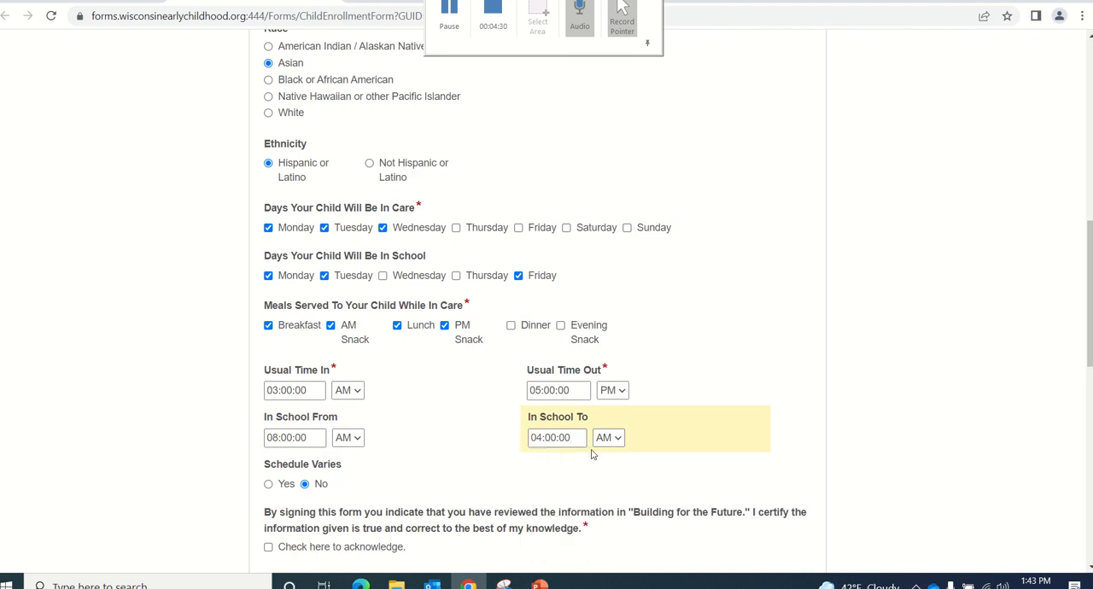
pyautogui.click(617, 441)
pyautogui.click(611, 470)
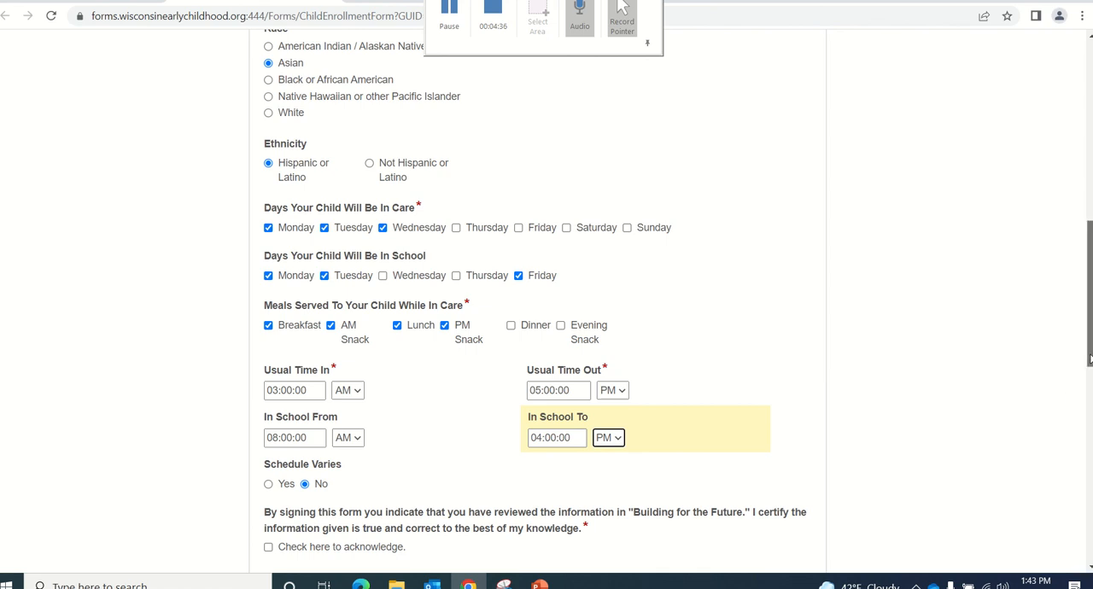
# Check the "Building for the Future" acknowledgement and enter the parent's first and last name under Parent Information
pyautogui.scroll(-1, 1089, 383)
pyautogui.scroll(-3, 1089, 382)
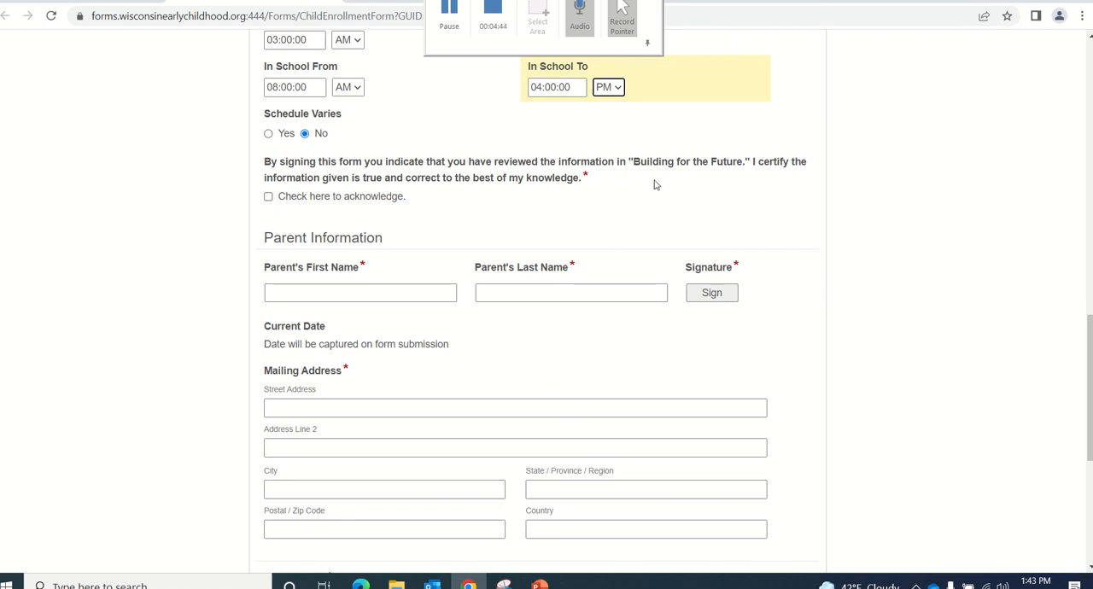
pyautogui.click(268, 197)
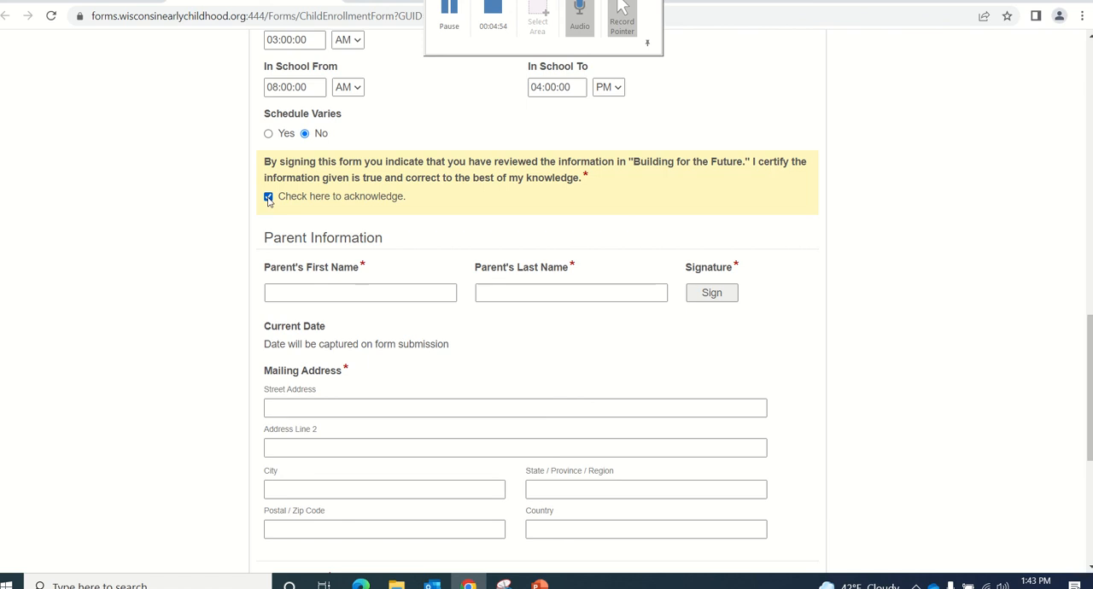
pyautogui.click(281, 293)
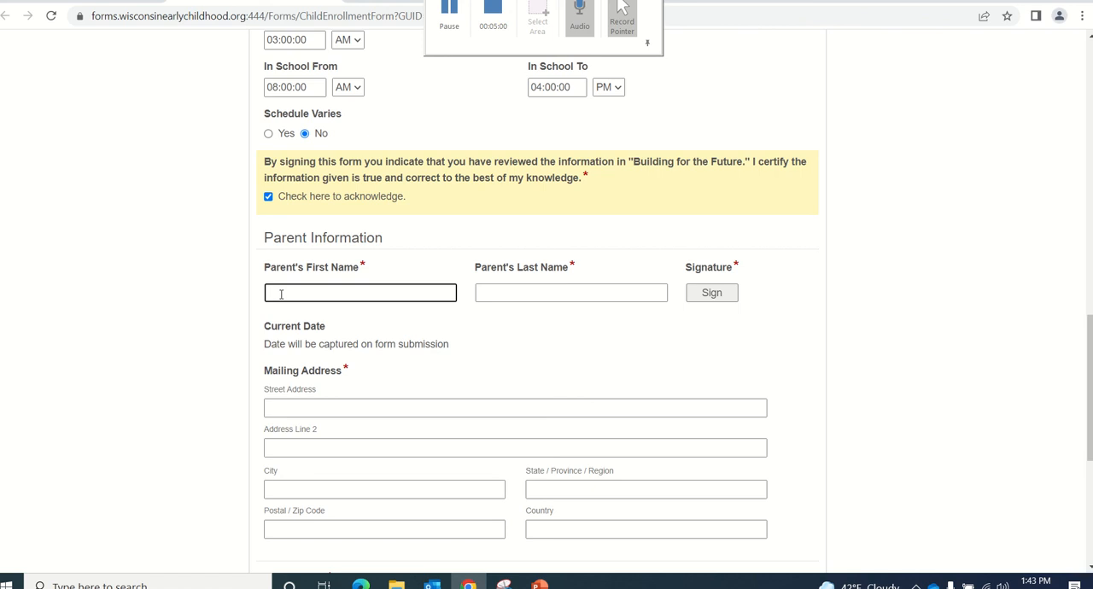
pyautogui.write('Mary')
pyautogui.press('Tab')
pyautogui.write('Mc')
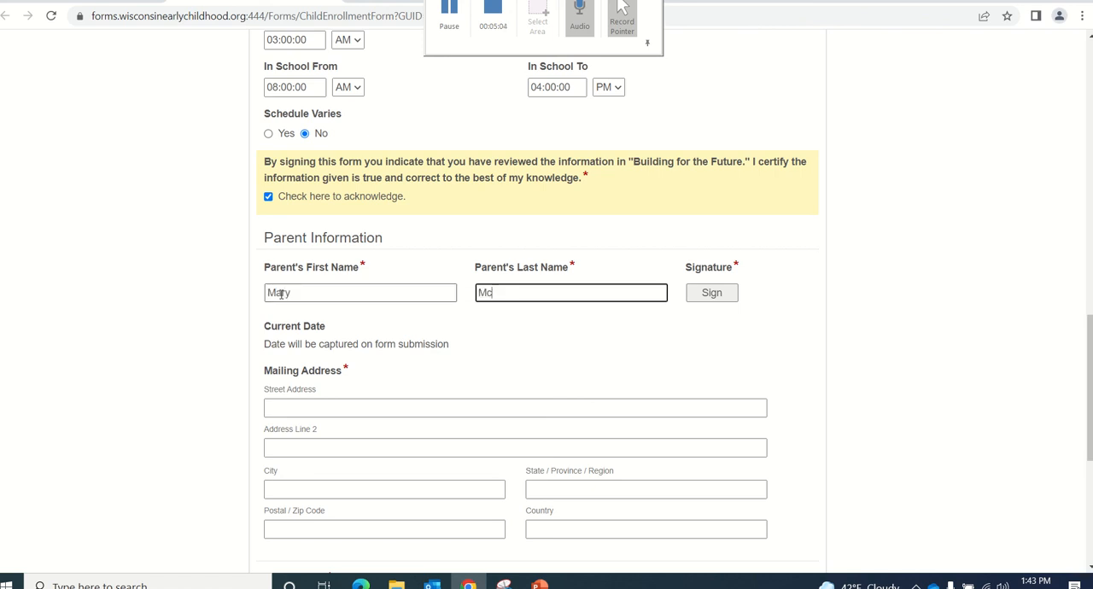
pyautogui.write('Parent')
# Sign the form with a typed signature of the parent's full name in the default style
pyautogui.click(711, 294)
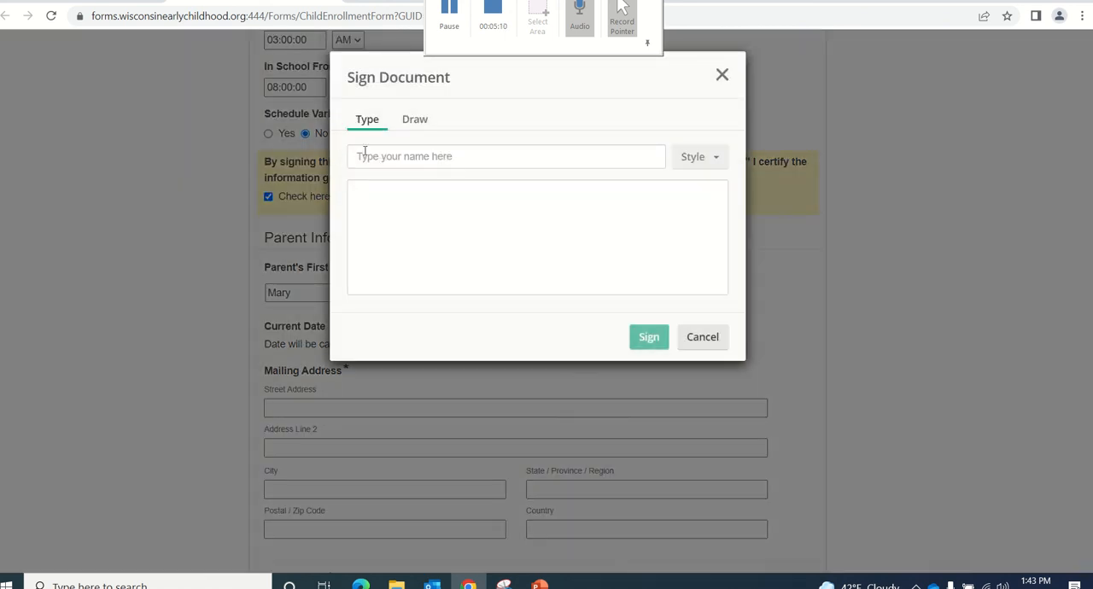
pyautogui.click(365, 157)
pyautogui.write('M')
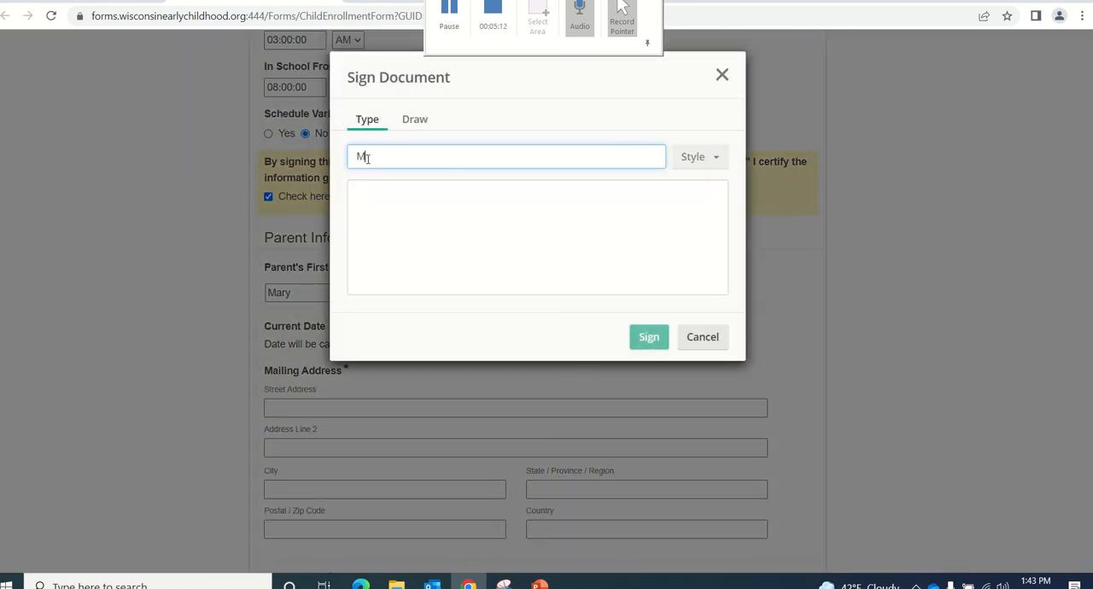
pyautogui.write('ary M')
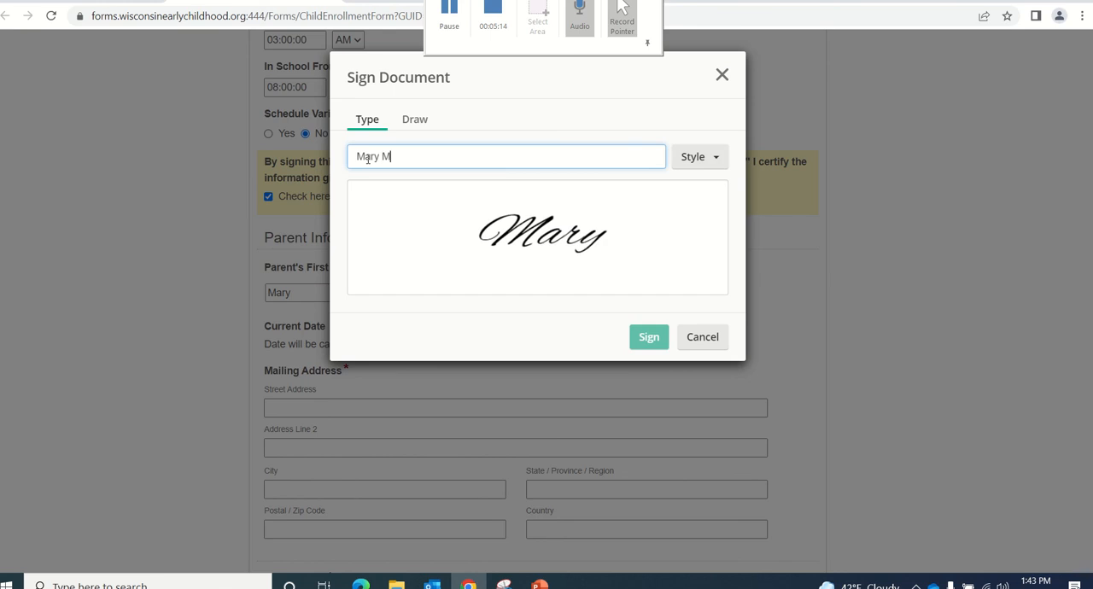
pyautogui.write('cParent')
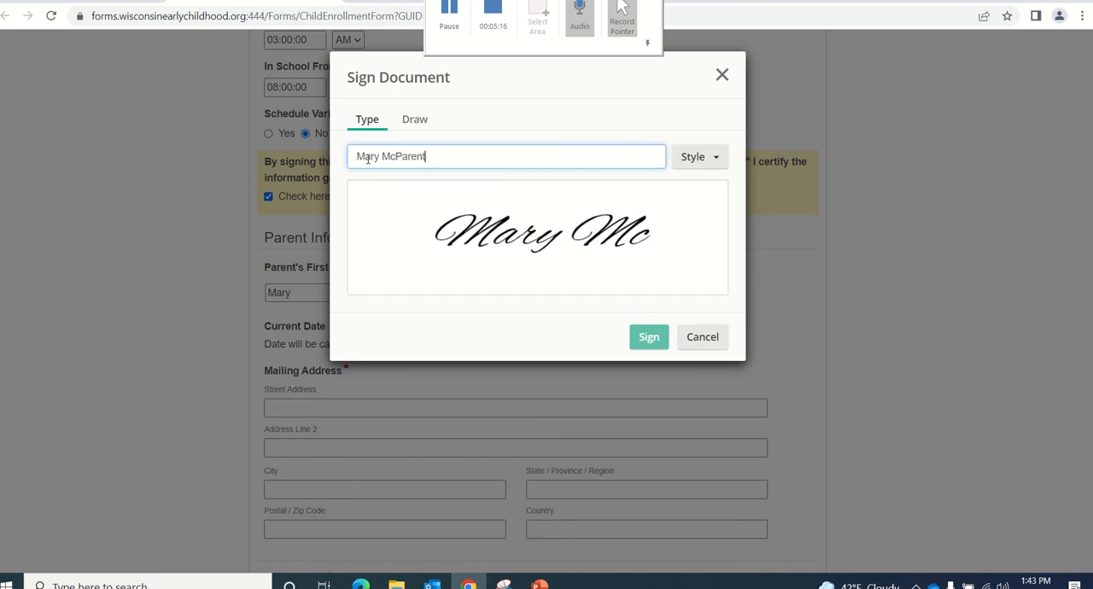
pyautogui.click(642, 342)
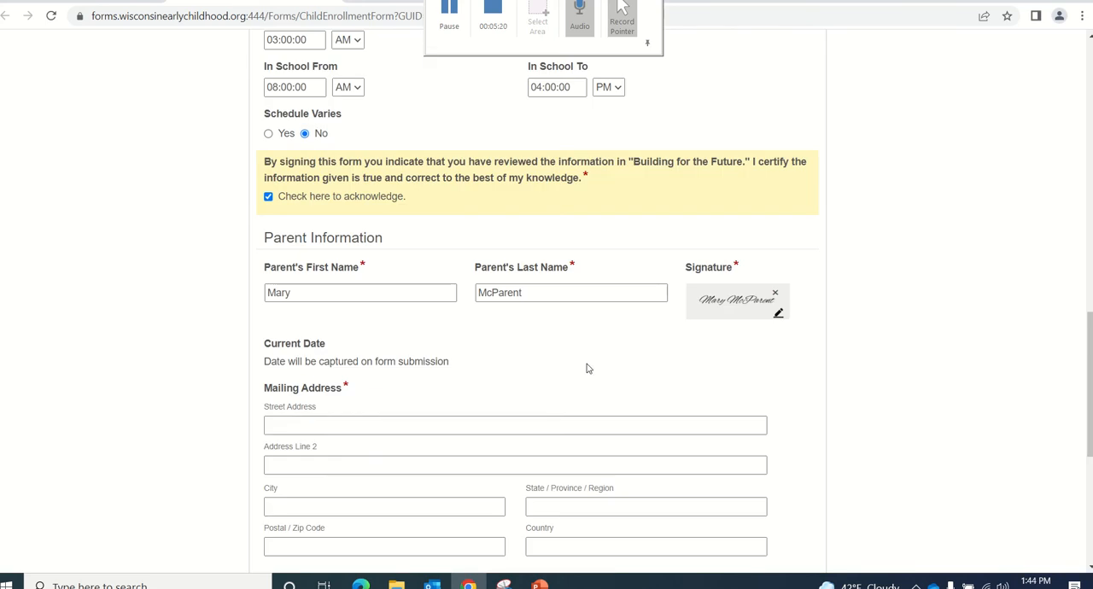
# Fill in the street address, city and state of the parent's mailing address, leaving Address Line 2 blank
pyautogui.click(329, 424)
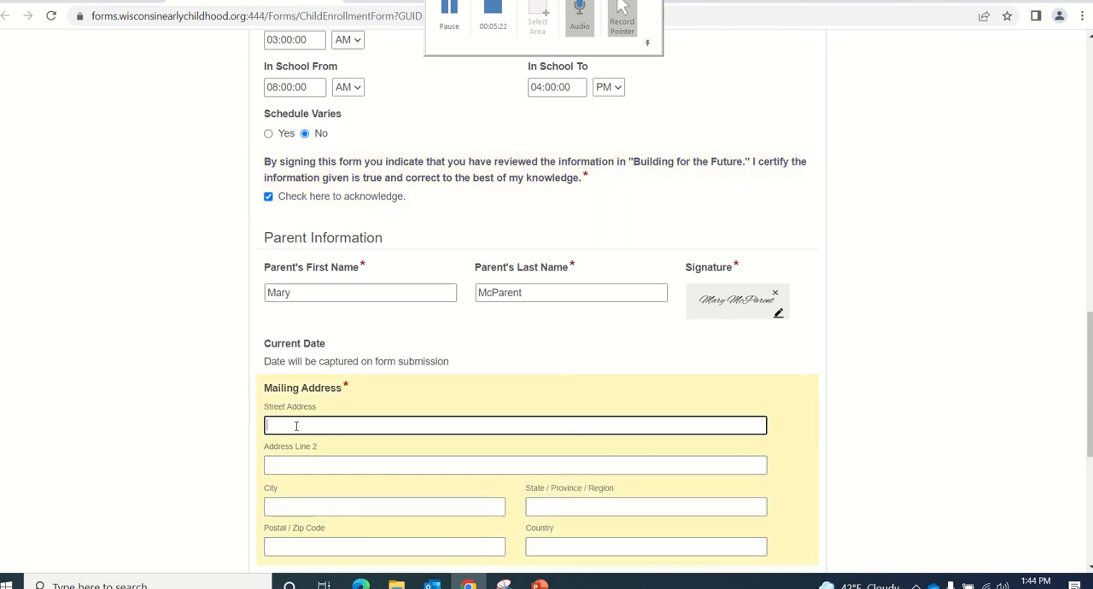
pyautogui.write('123 Main Street')
pyautogui.press('Tab')
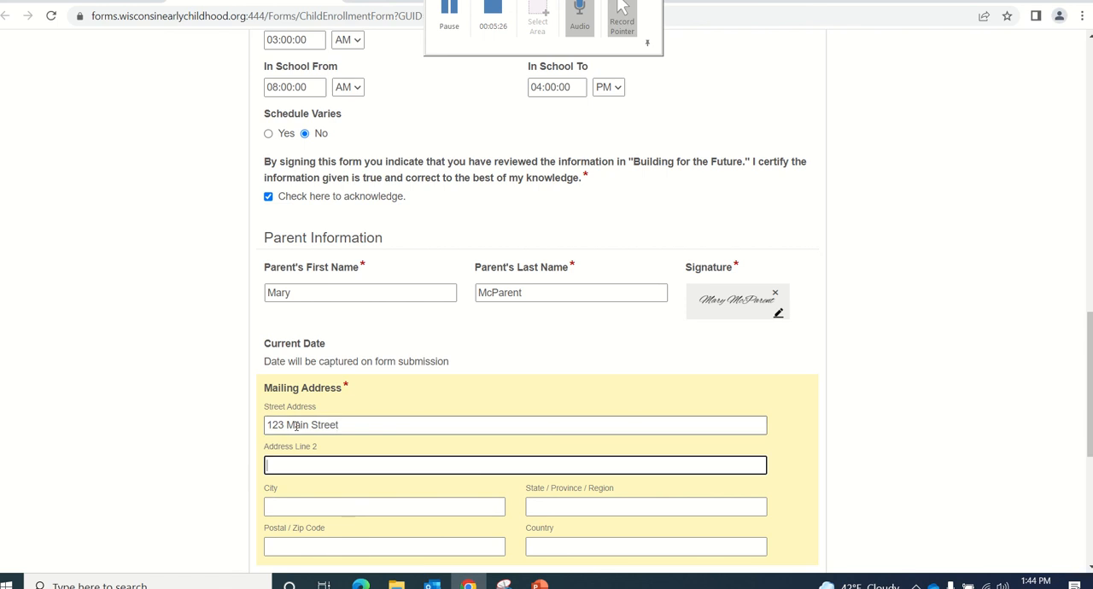
pyautogui.press('Tab')
pyautogui.write('Any')
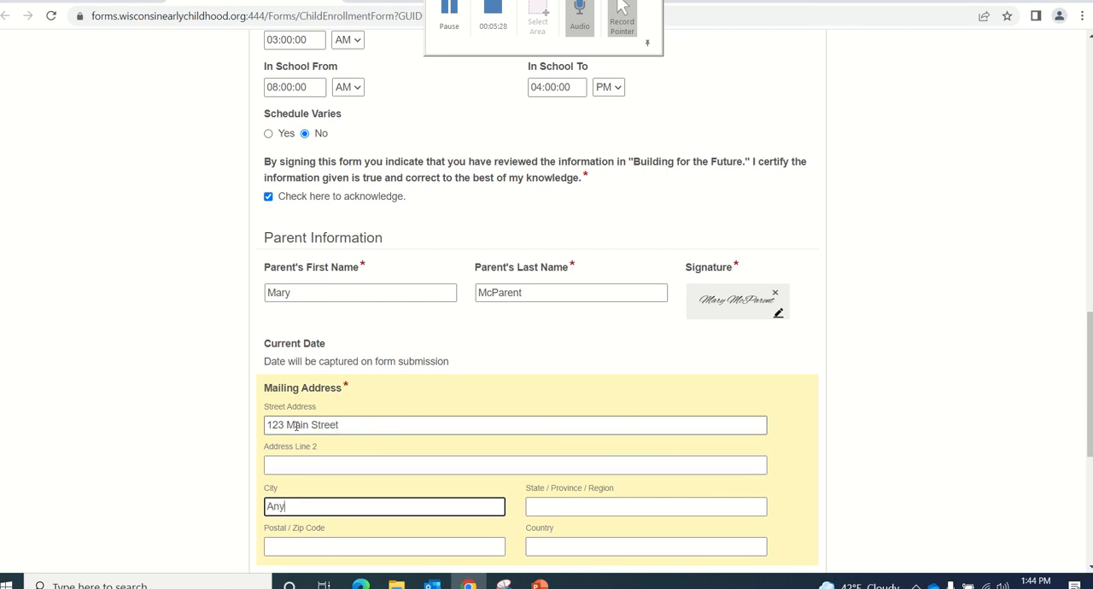
pyautogui.write('town')
pyautogui.press('Tab')
pyautogui.write('WI')
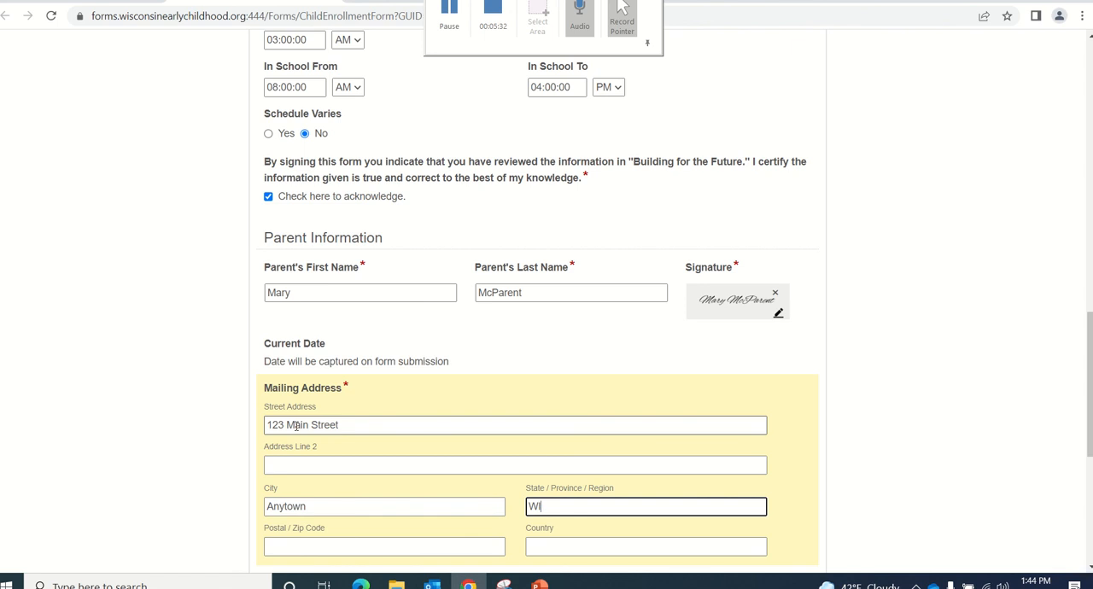
# Complete the mailing address with the five-digit zip code and United States as the country
pyautogui.press('Tab')
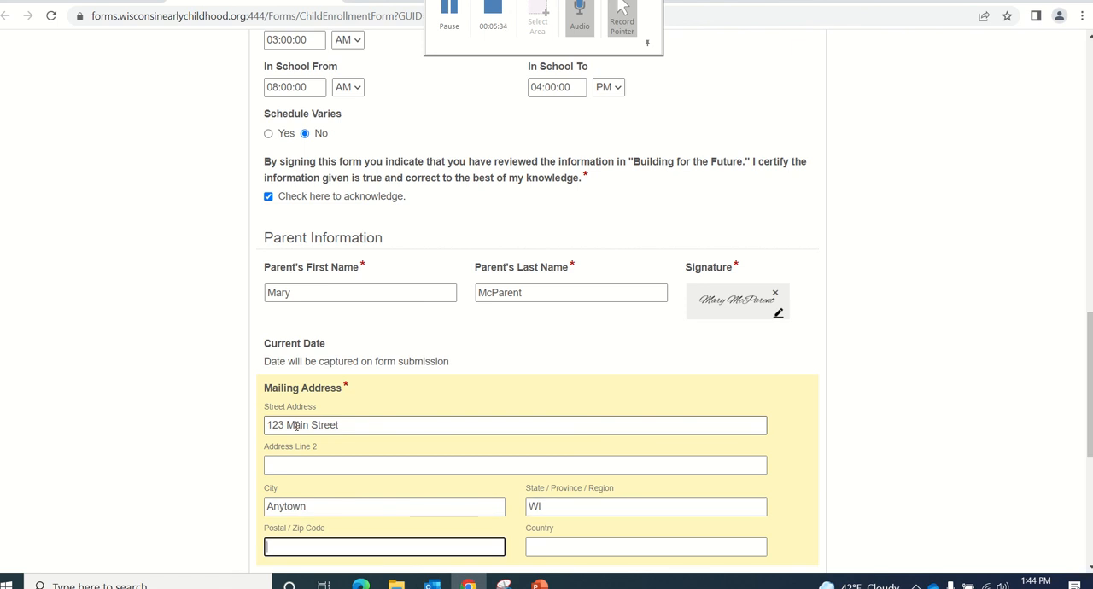
pyautogui.write('122334')
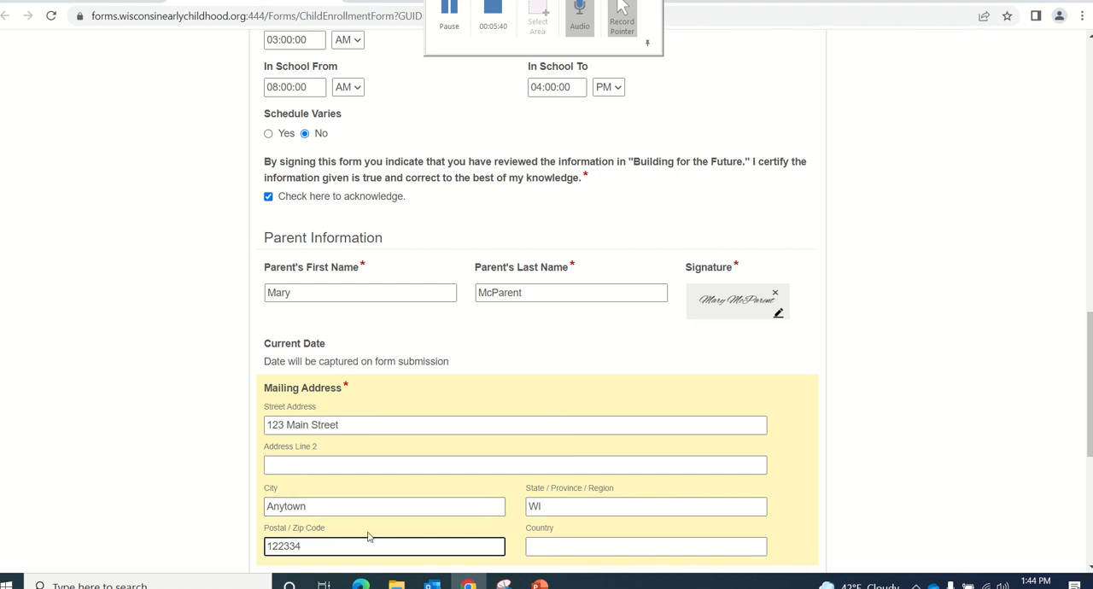
pyautogui.press('BackSpace')
pyautogui.click(545, 546)
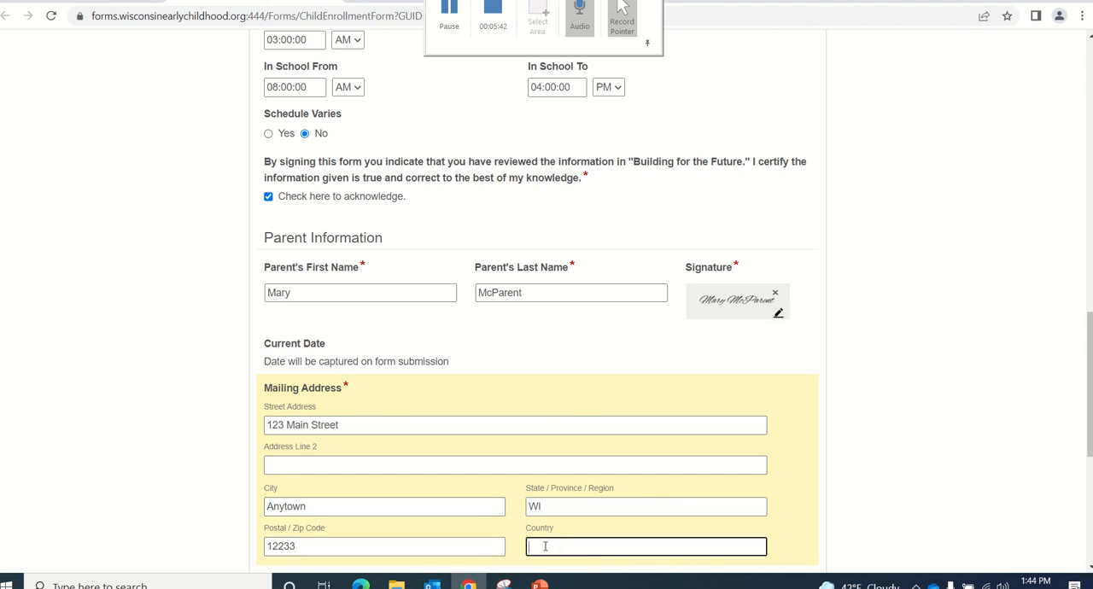
pyautogui.write('United States')
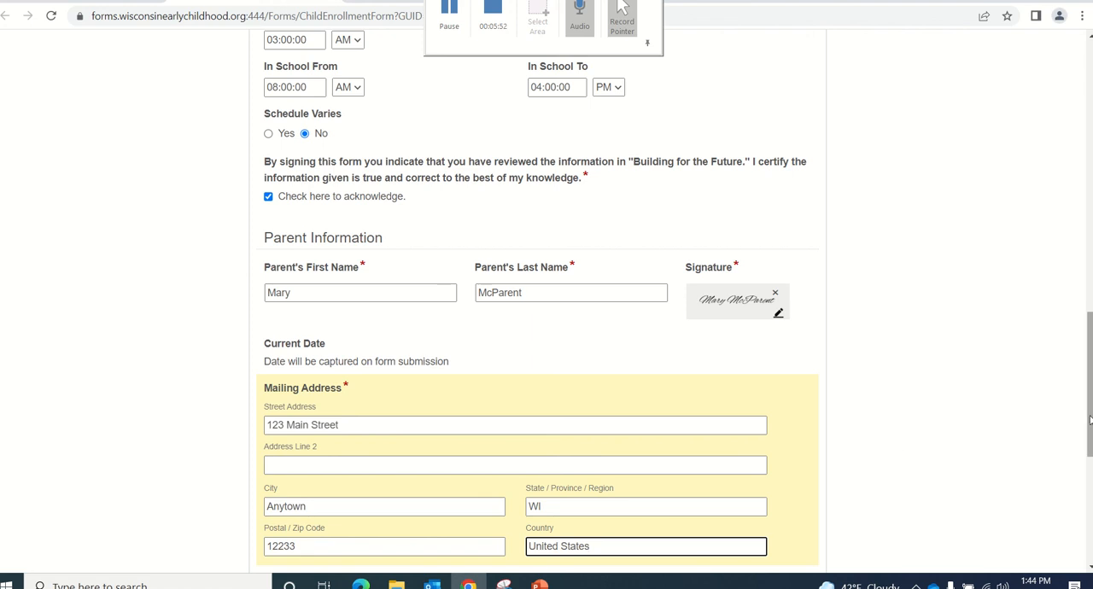
# Enter the parent's home and work phone numbers in xxx-xxx-xxxx format and submit the enrollment form
pyautogui.scroll(-3, 1089, 418)
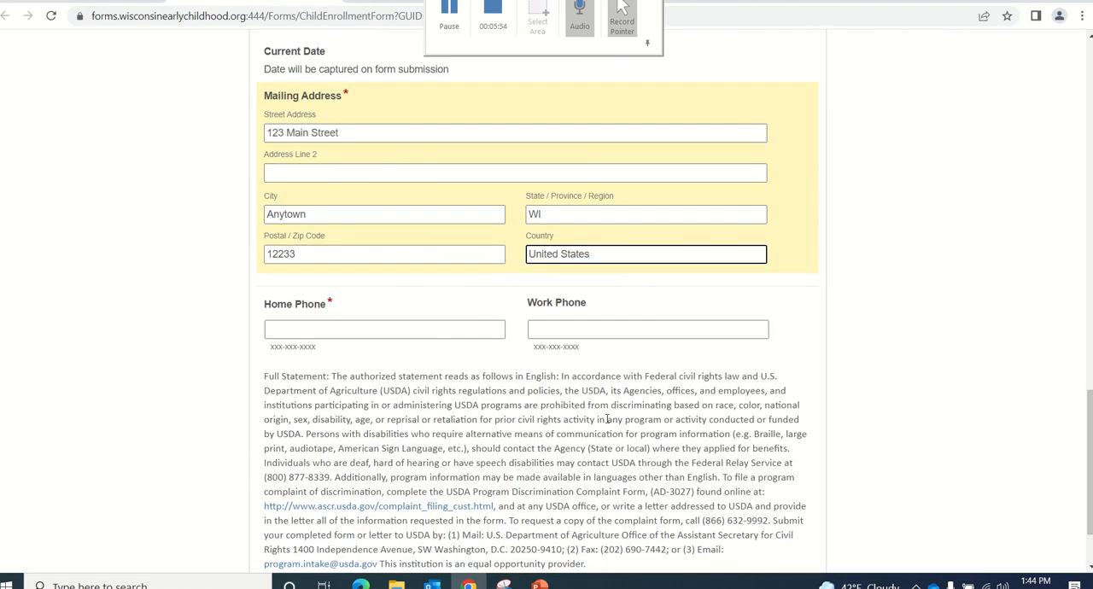
pyautogui.click(290, 326)
pyautogui.write('1')
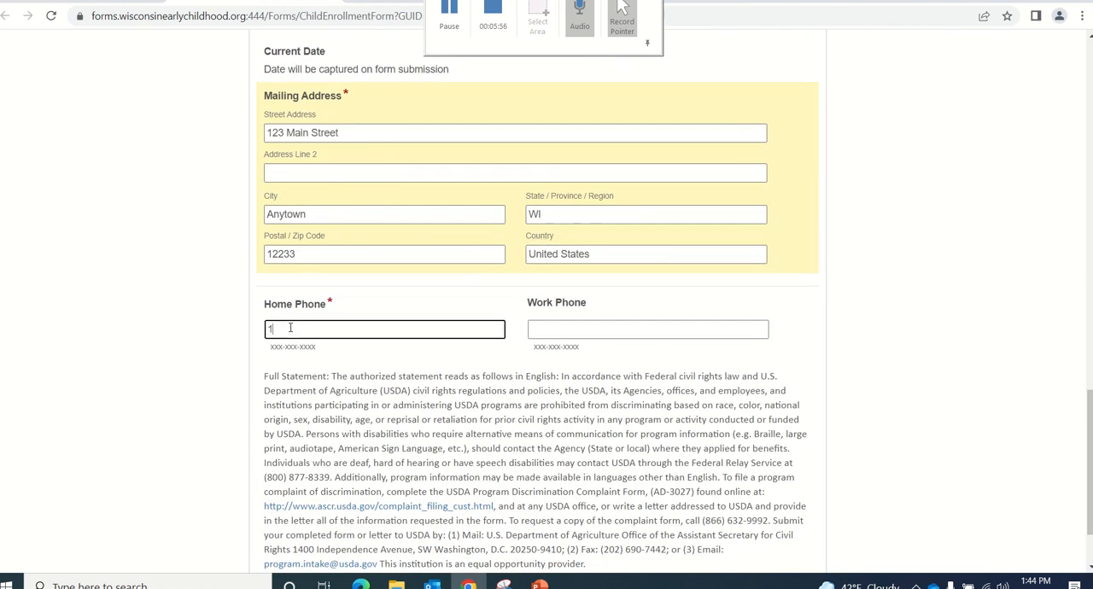
pyautogui.write('11-222-3434')
pyautogui.click(541, 326)
pyautogui.write('111-222-')
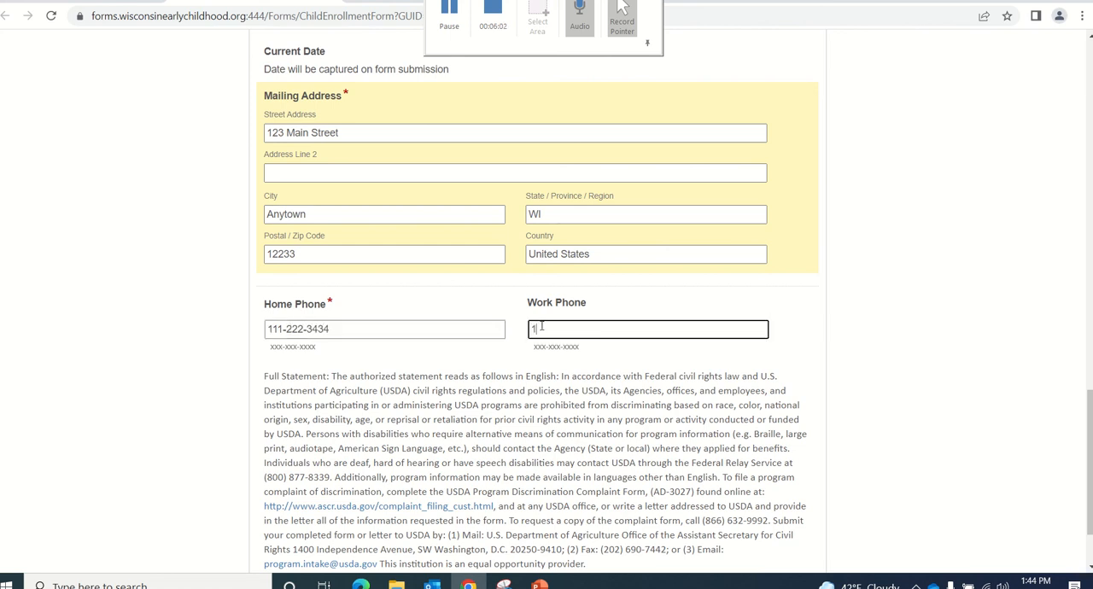
pyautogui.write('2345')
pyautogui.scroll(-2, 1089, 412)
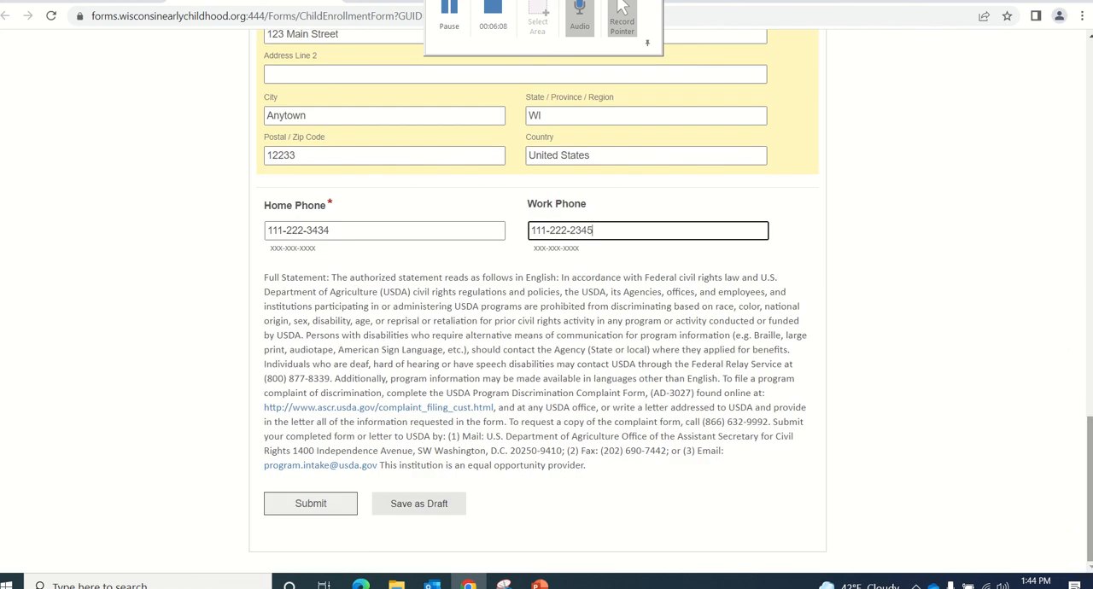
pyautogui.click(309, 505)
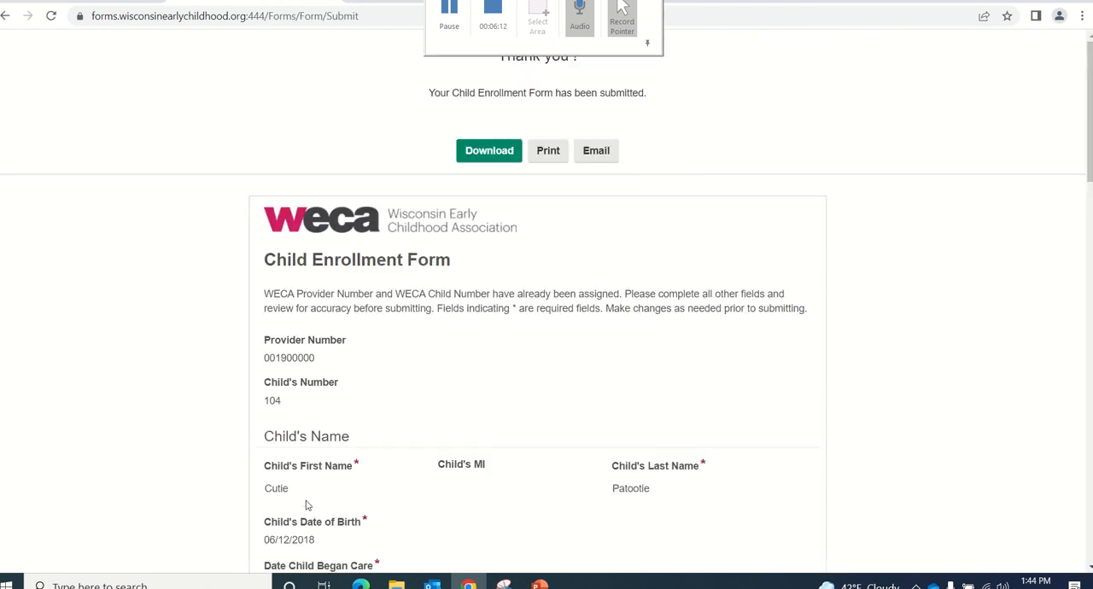